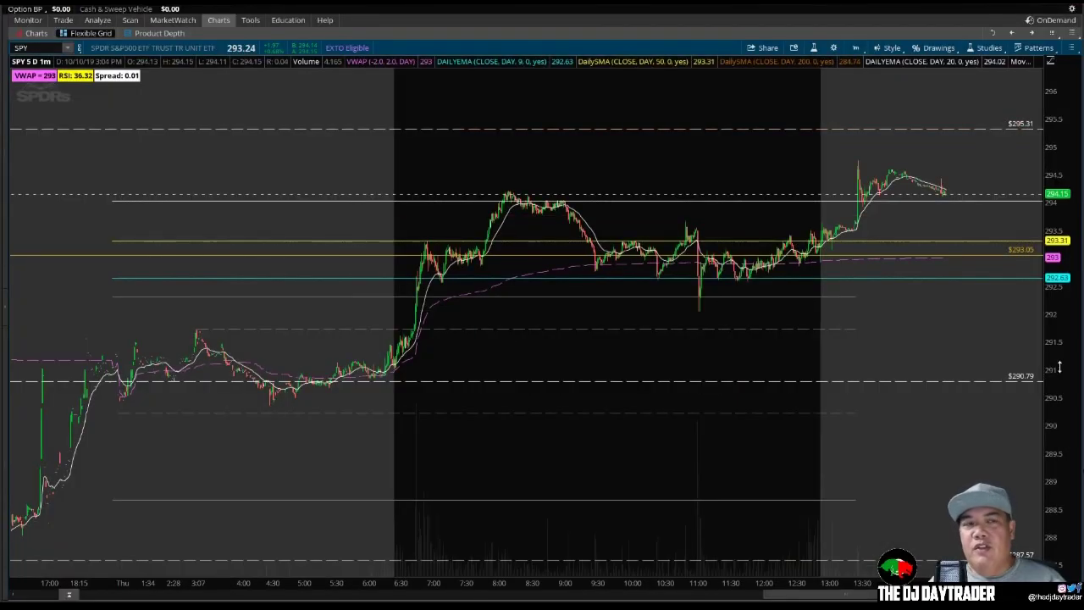
Step: Zoom the SPY chart, then open Stock Hacker and start a new scan query
{"action": "left_click_drag", "start_coordinate": [937, 316], "coordinate": [398, 322]}
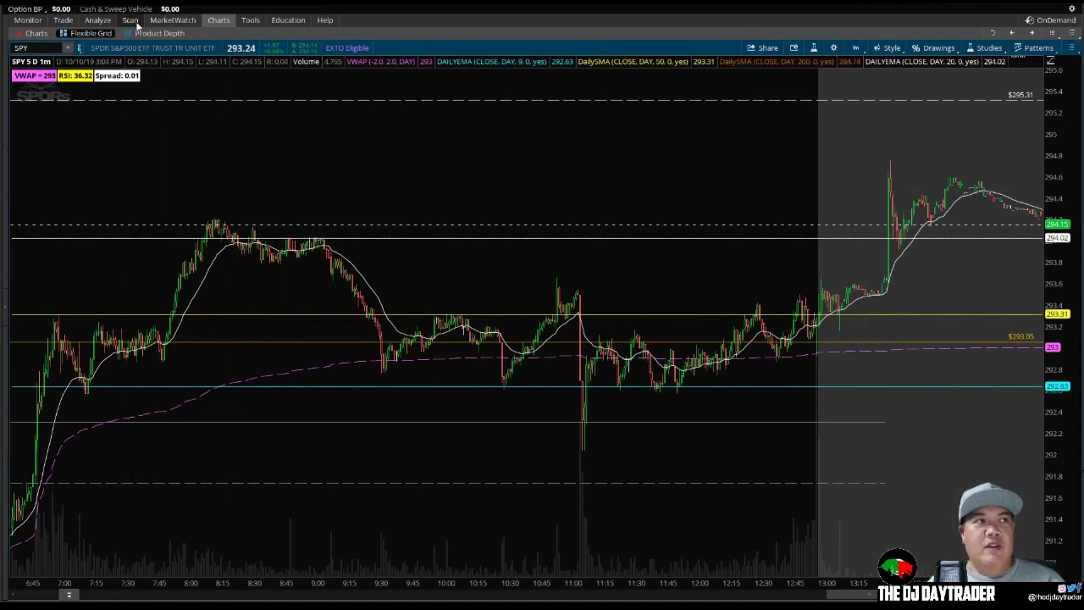
{"action": "mouse_move", "coordinate": [131, 23]}
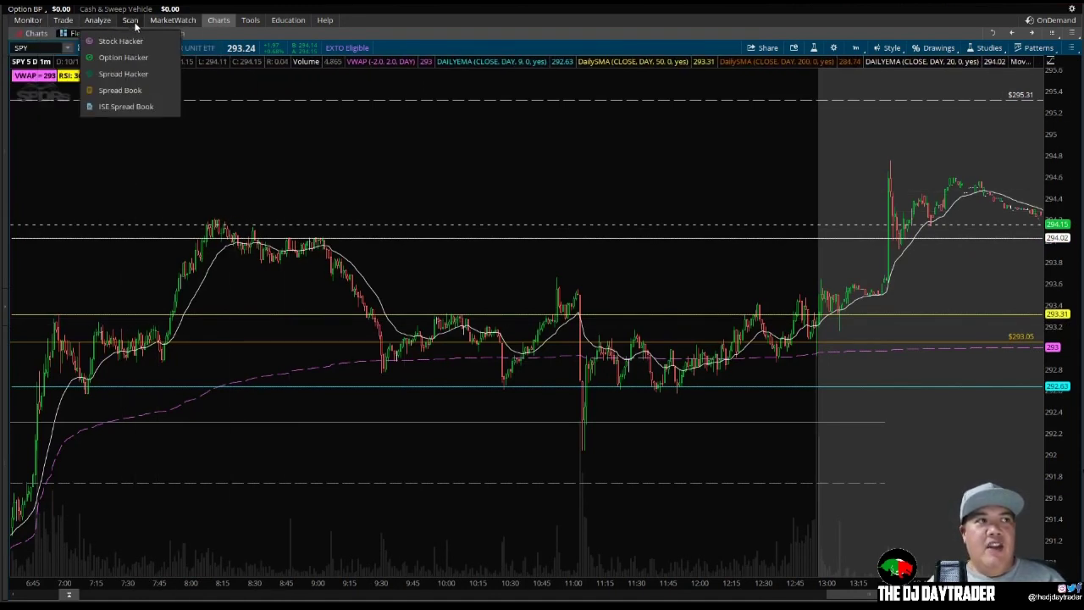
{"action": "left_click", "coordinate": [134, 22]}
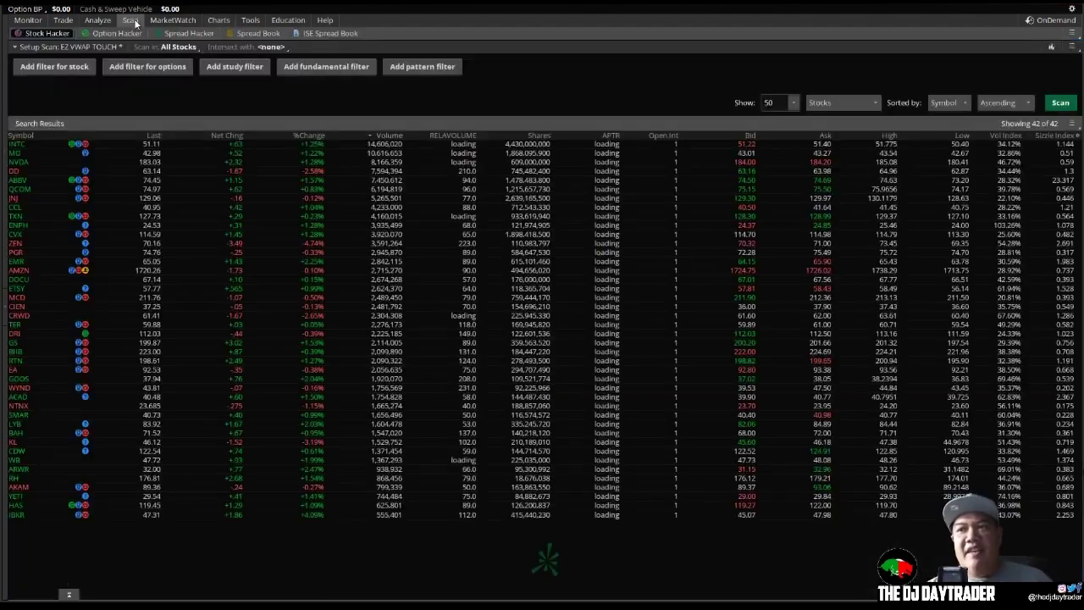
{"action": "left_click", "coordinate": [1073, 51]}
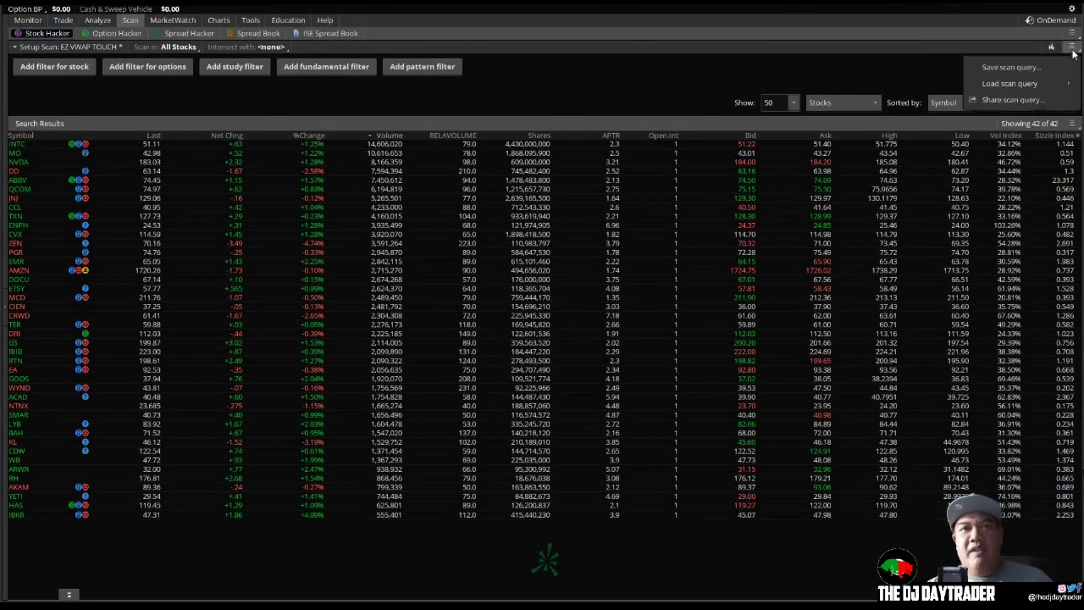
{"action": "mouse_move", "coordinate": [1055, 78]}
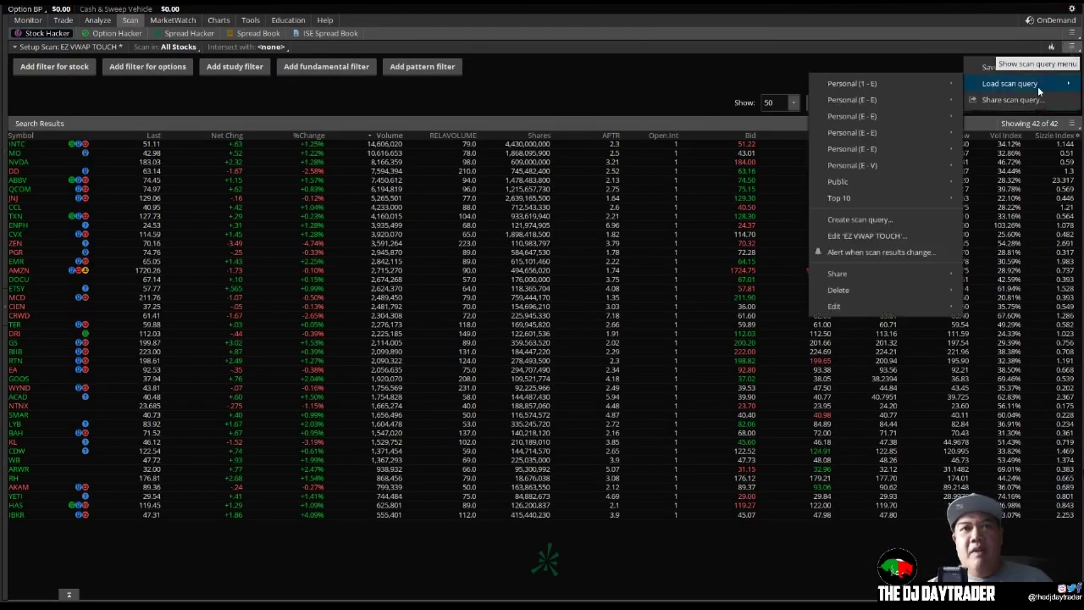
{"action": "left_click", "coordinate": [882, 219]}
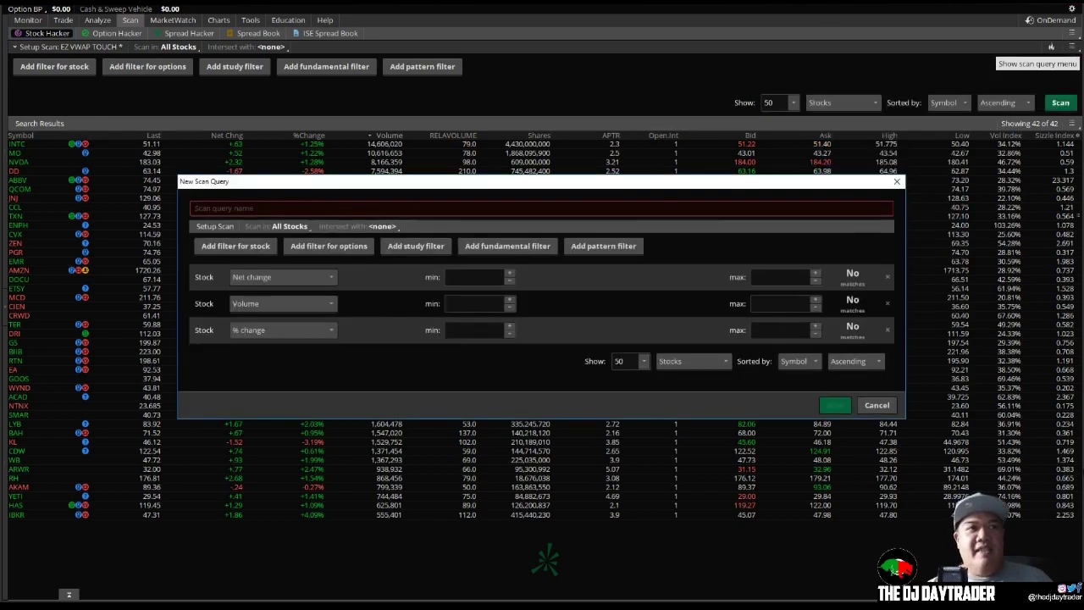
Step: Name the scan VWAP and delete the Net change, Volume and % change filters
{"action": "left_click", "coordinate": [195, 207]}
{"action": "type", "text": "VWAP"}
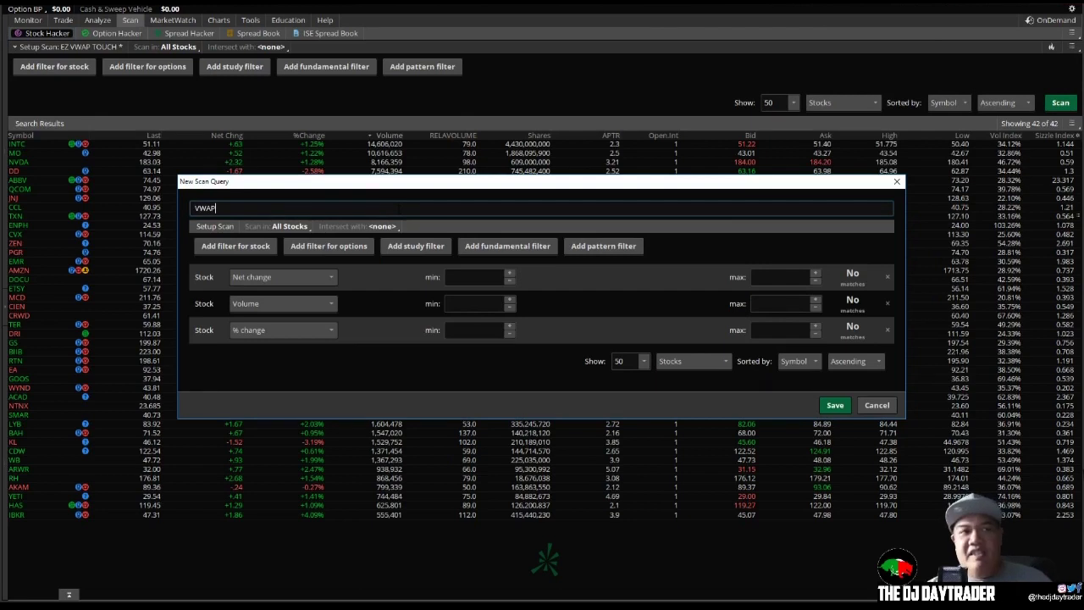
{"action": "left_click", "coordinate": [887, 277]}
{"action": "left_click", "coordinate": [886, 277]}
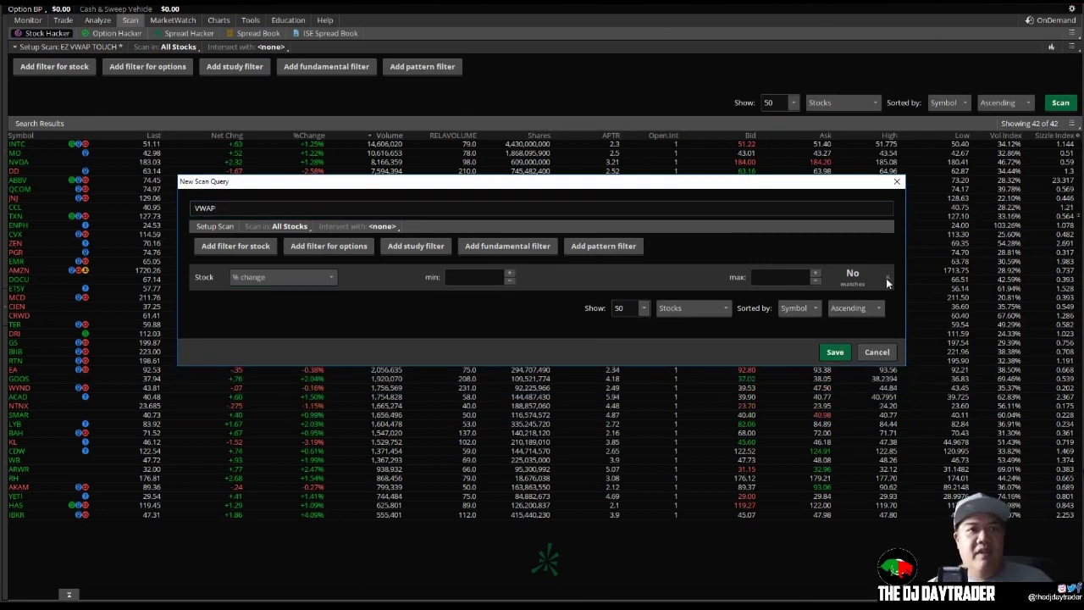
{"action": "left_click", "coordinate": [886, 277]}
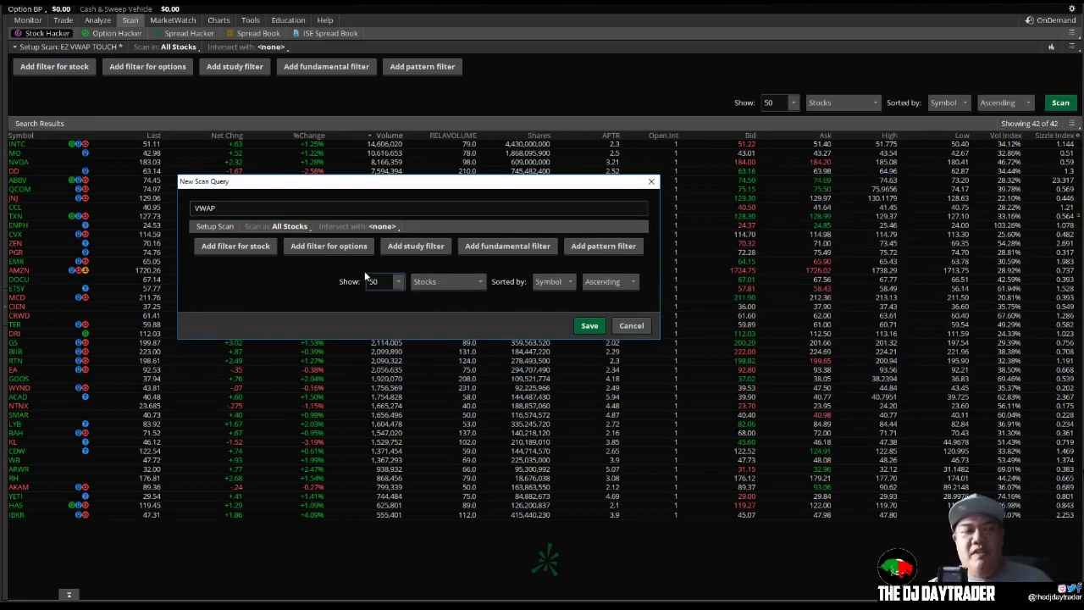
Step: Add a study filter whose new condition is based on the ATR study
{"action": "left_click", "coordinate": [412, 246]}
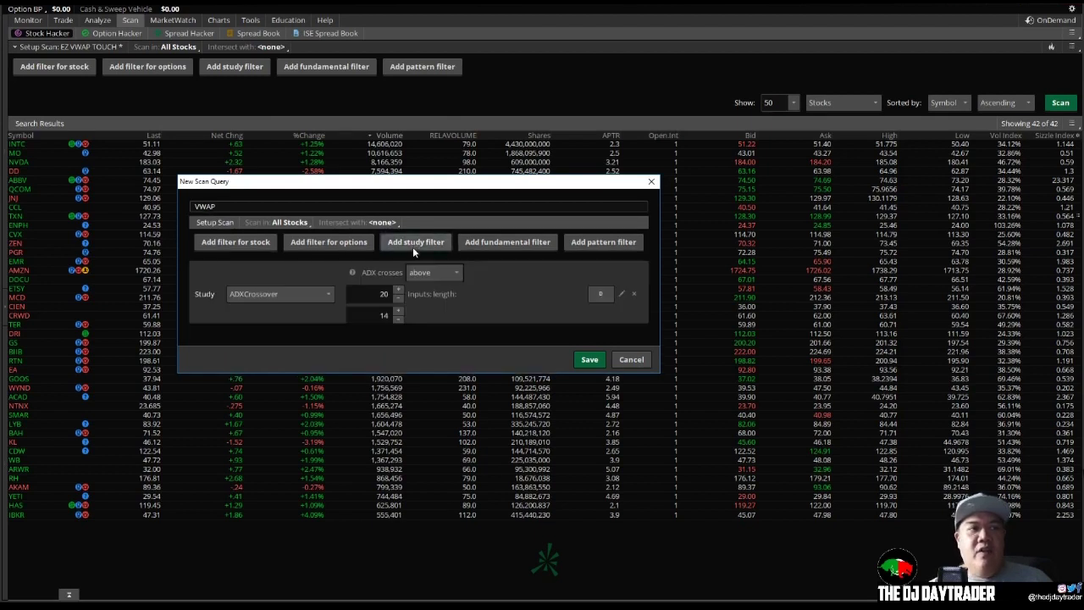
{"action": "left_click", "coordinate": [621, 293]}
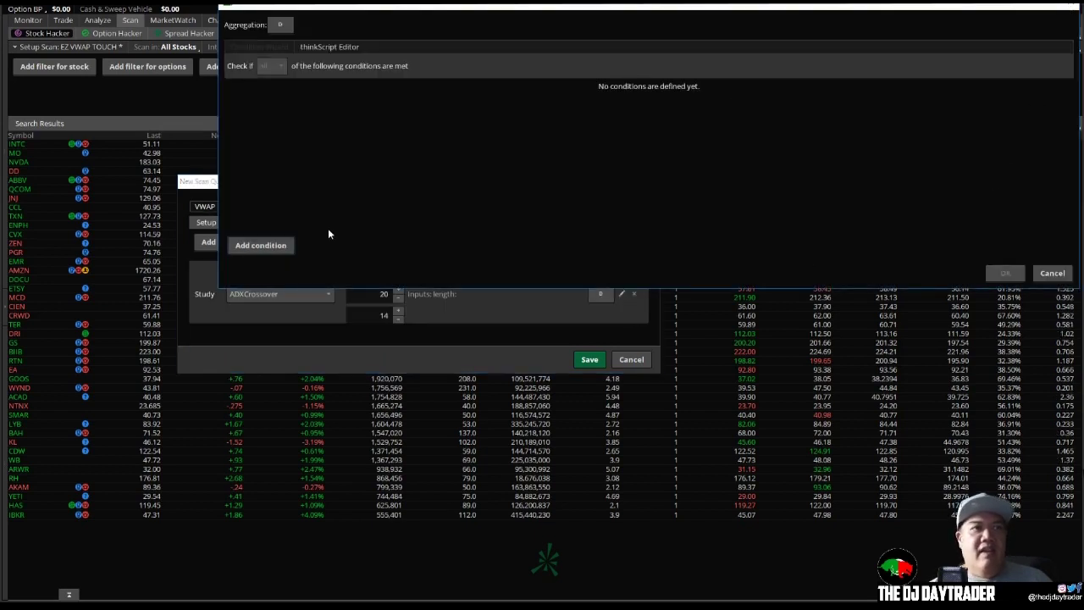
{"action": "left_click", "coordinate": [260, 244]}
{"action": "left_click", "coordinate": [509, 59]}
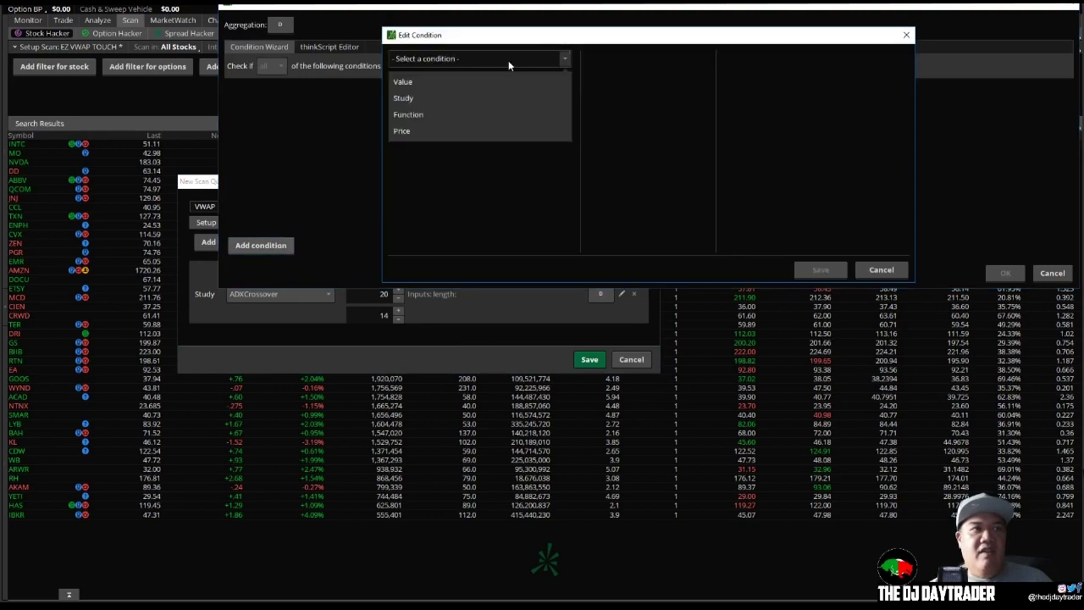
{"action": "left_click", "coordinate": [483, 97]}
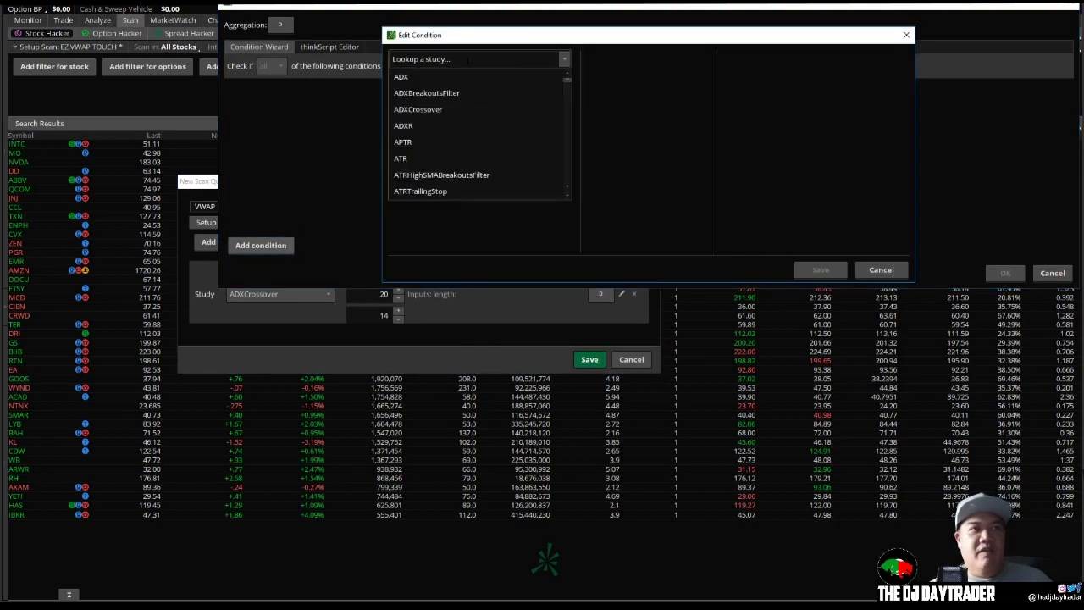
{"action": "left_click", "coordinate": [420, 157]}
Step: Make the condition ATR is greater than value 1, then save and apply it
{"action": "left_click", "coordinate": [893, 61]}
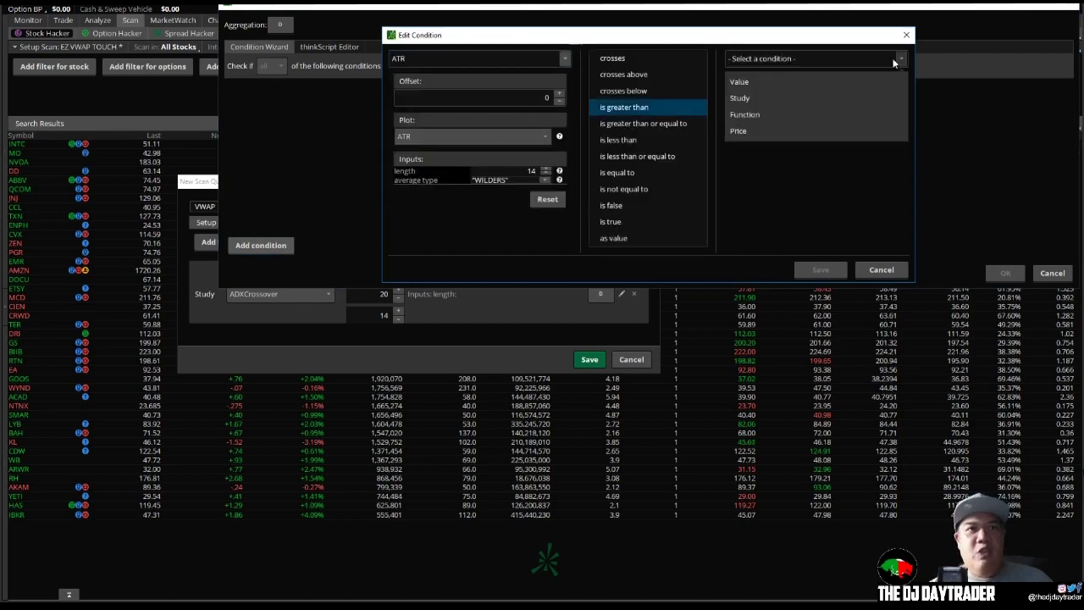
{"action": "left_click", "coordinate": [823, 85]}
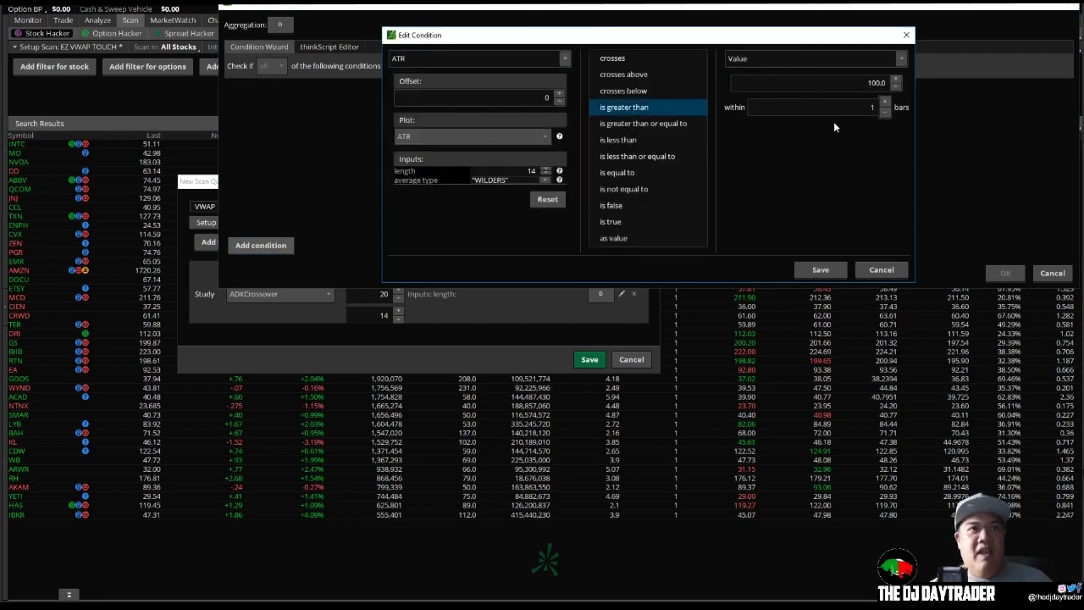
{"action": "left_click", "coordinate": [847, 82]}
{"action": "type", "text": "1"}
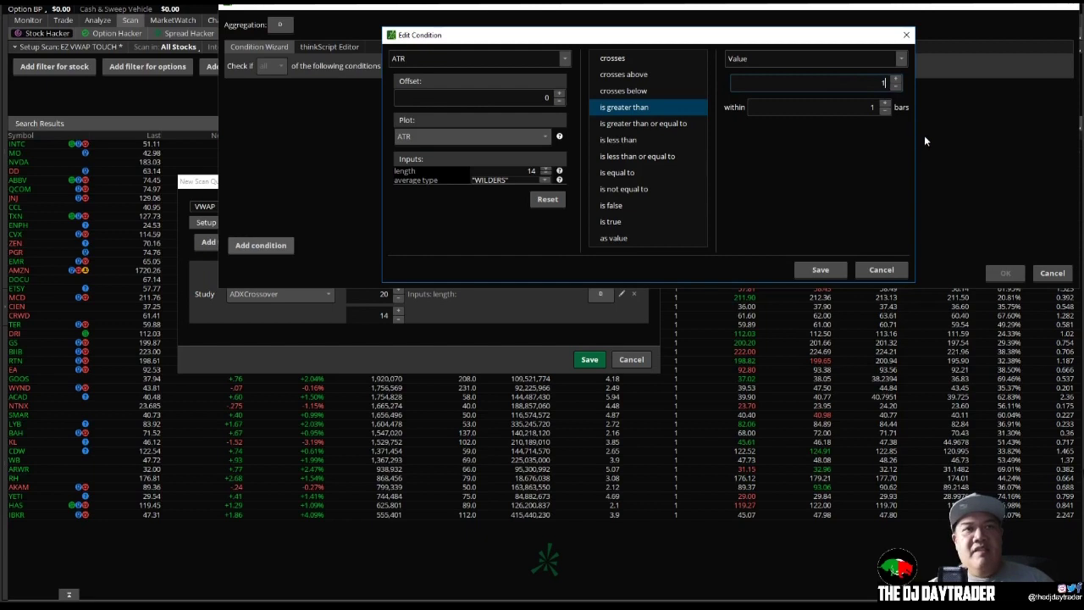
{"action": "left_click", "coordinate": [832, 270]}
{"action": "left_click", "coordinate": [1005, 272]}
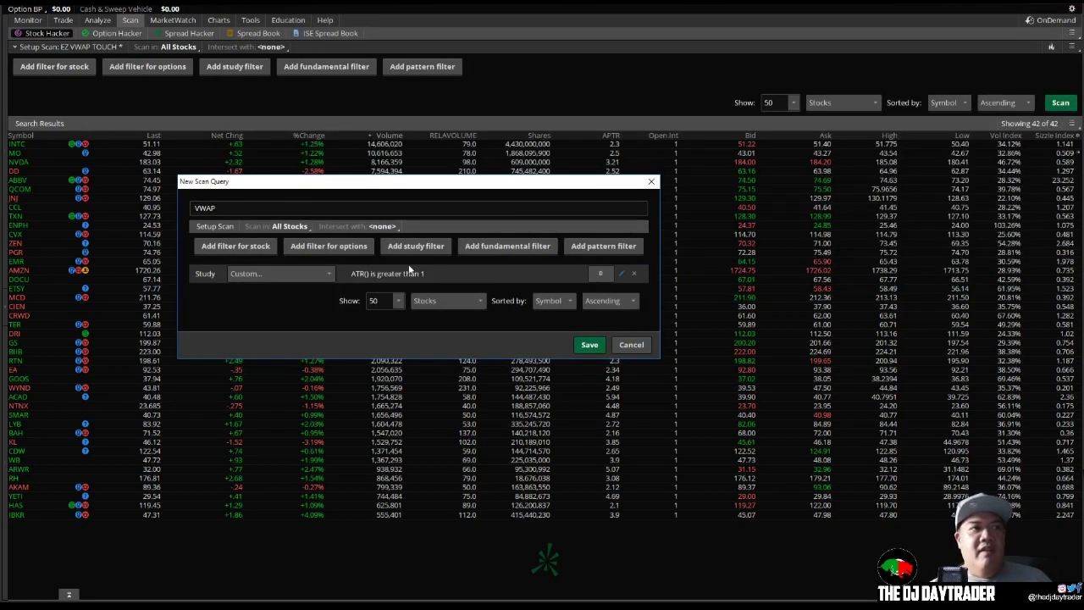
Step: Add a second study filter, drop its ADXCrossover condition and choose the VolumeAvg study
{"action": "left_click", "coordinate": [425, 249]}
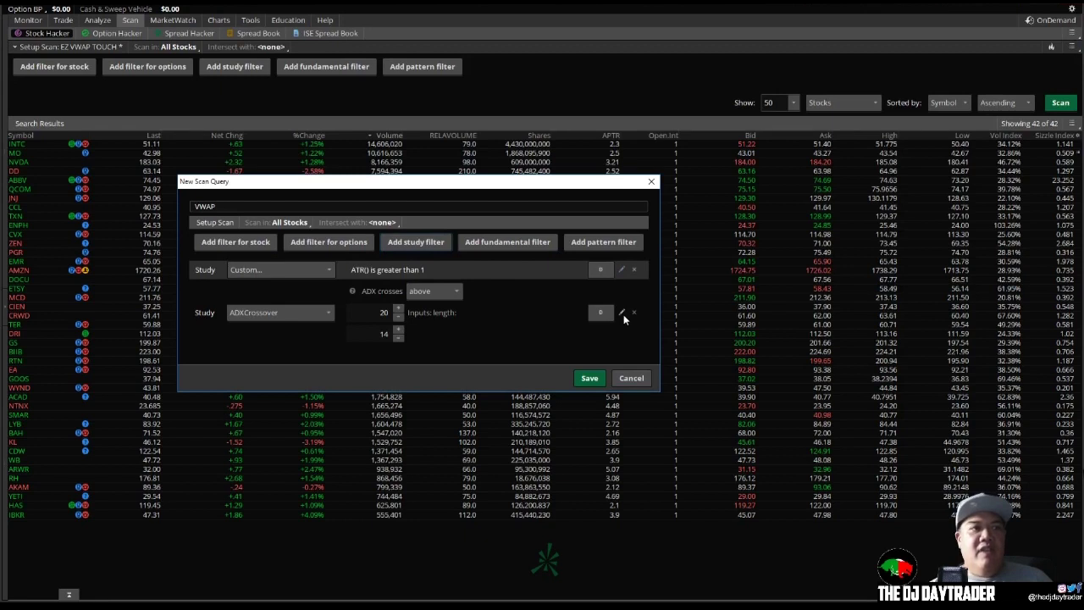
{"action": "left_click", "coordinate": [621, 312]}
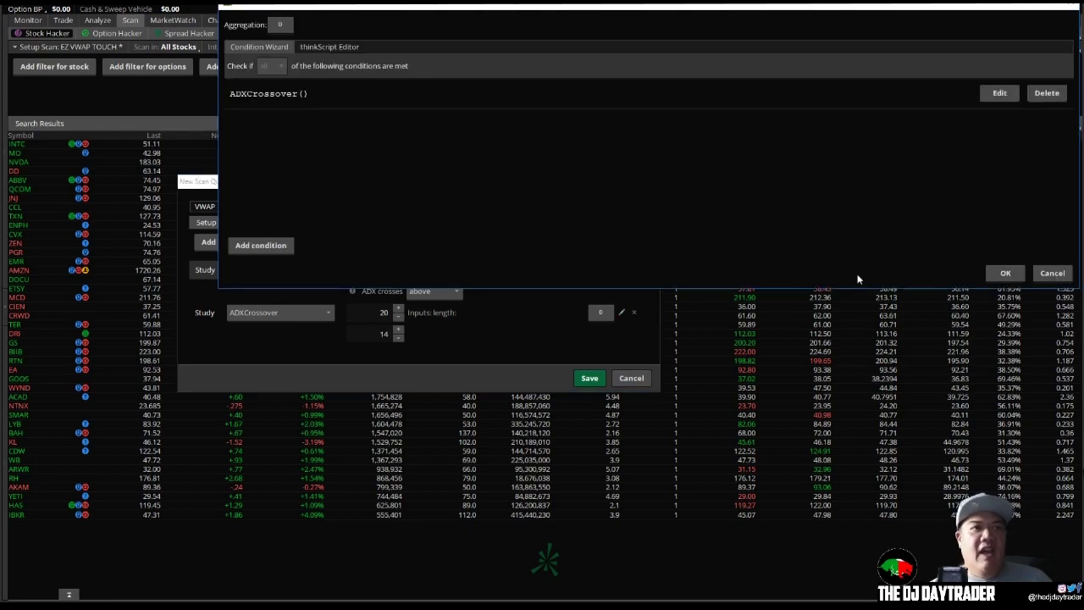
{"action": "left_click", "coordinate": [1046, 93]}
{"action": "left_click", "coordinate": [269, 245]}
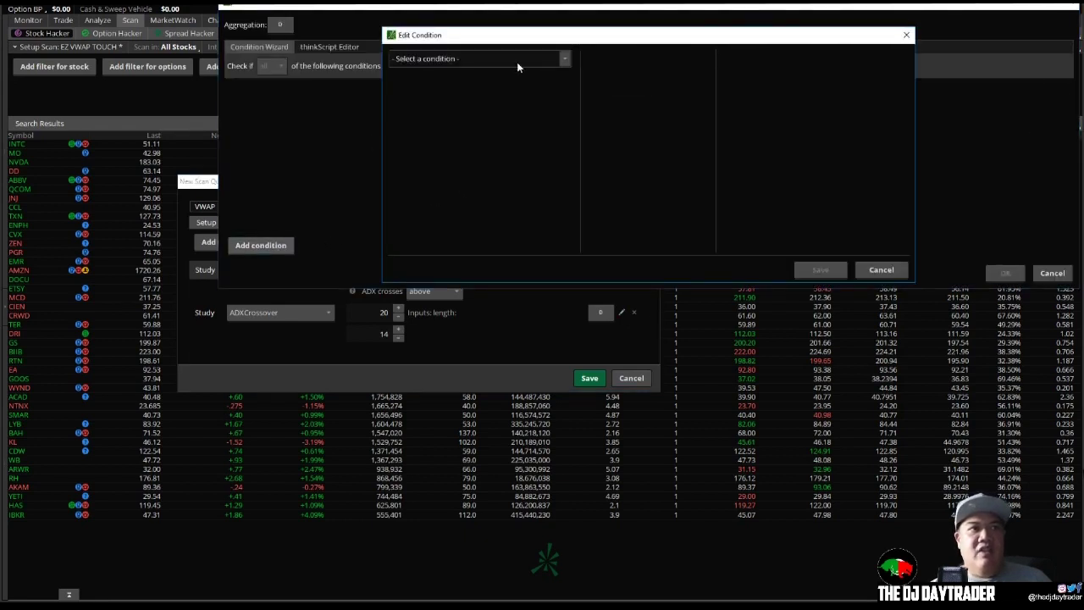
{"action": "left_click", "coordinate": [571, 58]}
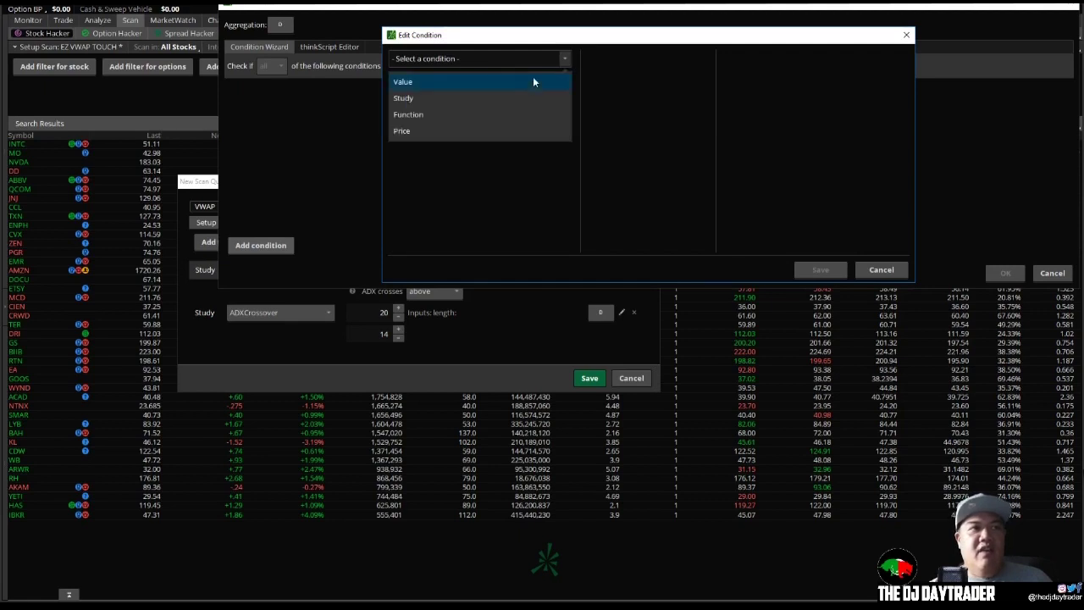
{"action": "left_click", "coordinate": [520, 97]}
{"action": "type", "text": "VOLUME"}
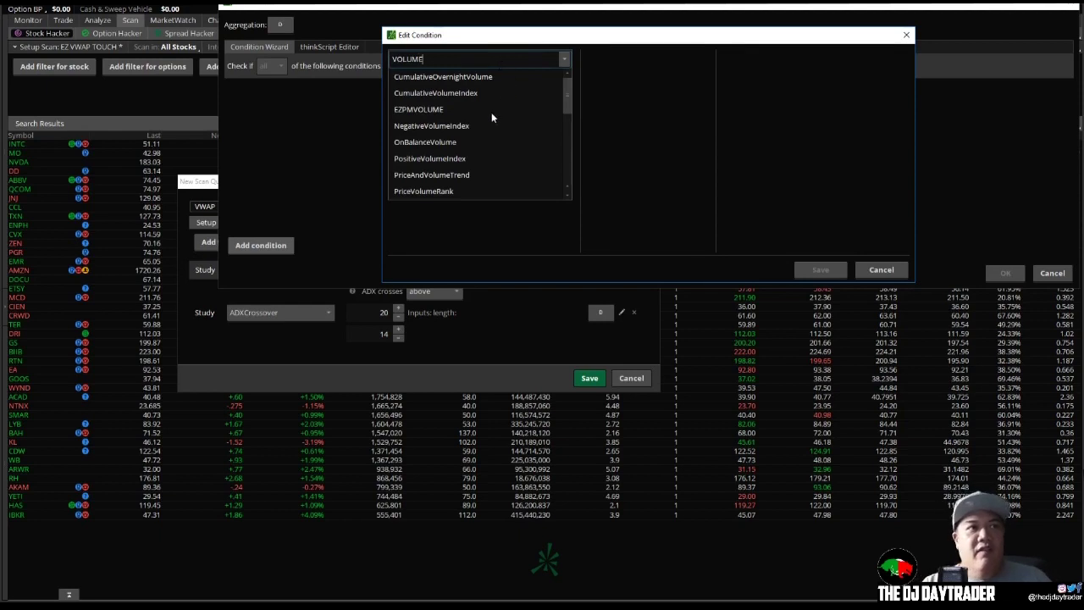
{"action": "scroll", "coordinate": [491, 139], "scroll_direction": "down", "scroll_amount": 5}
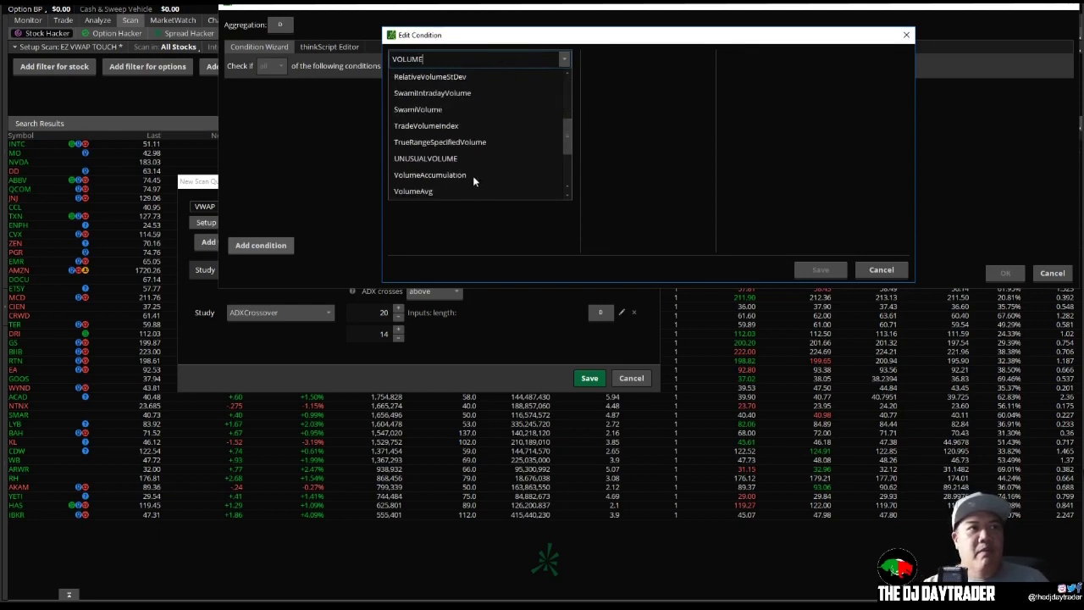
{"action": "left_click", "coordinate": [454, 193]}
Step: Require VolumeAvg to be greater than or equal to a value of 500000
{"action": "left_click", "coordinate": [643, 125]}
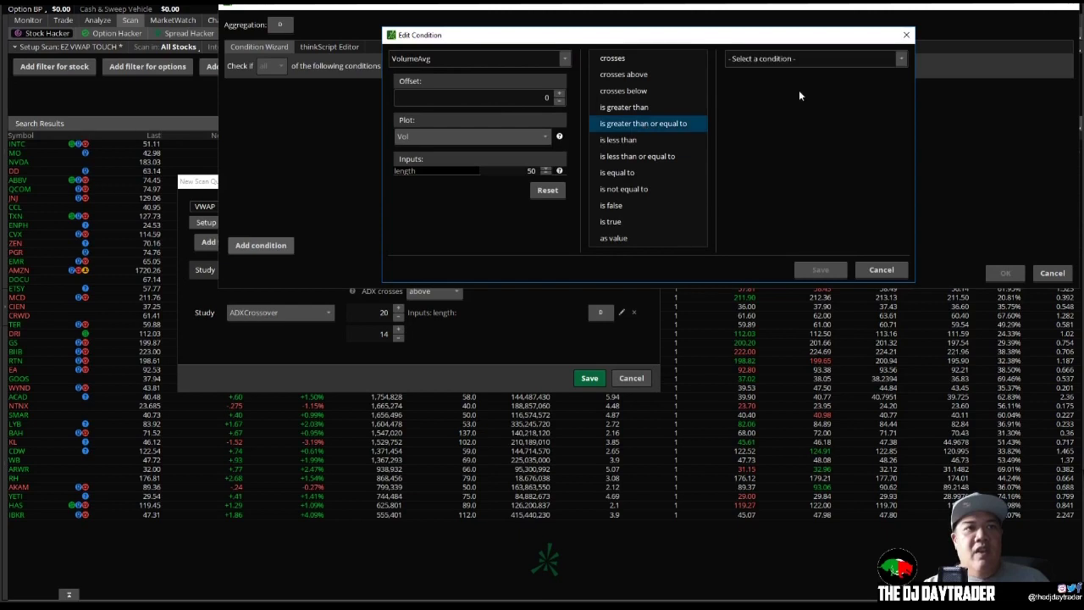
{"action": "left_click", "coordinate": [860, 57]}
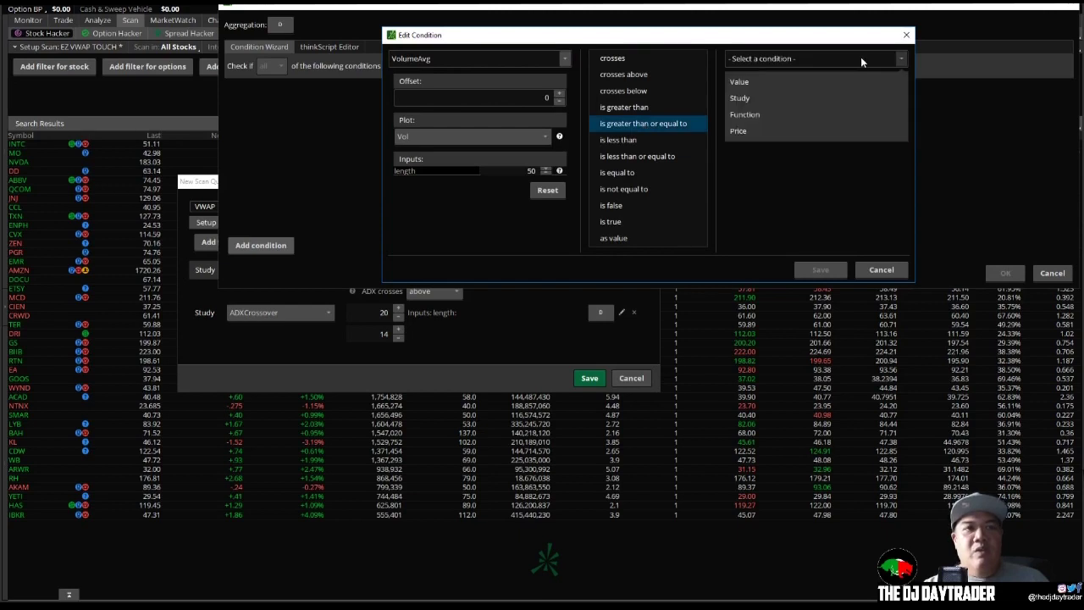
{"action": "left_click", "coordinate": [806, 84]}
{"action": "left_click", "coordinate": [831, 88]}
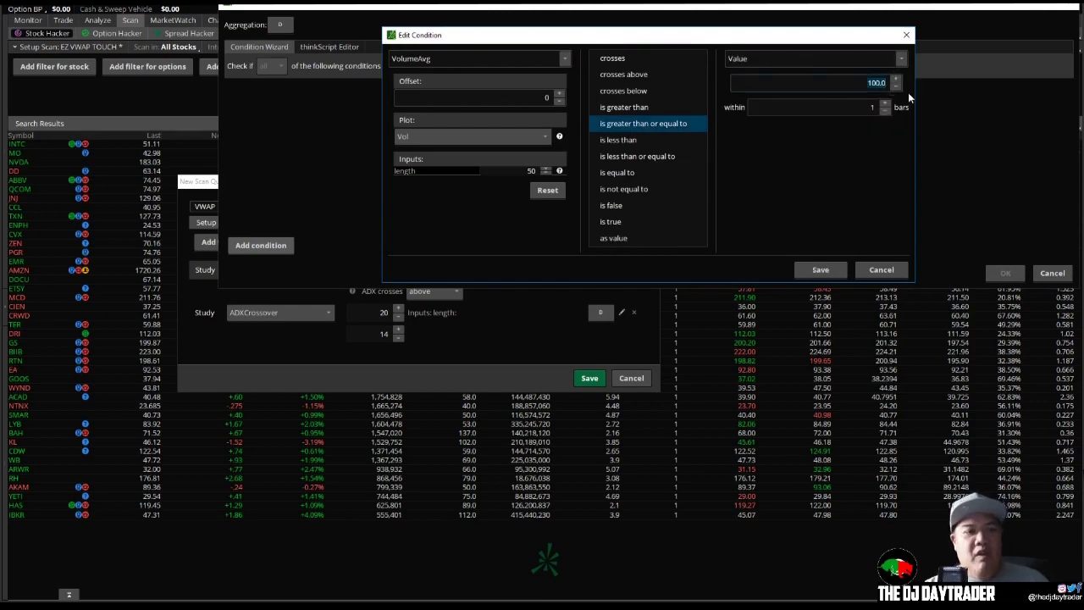
{"action": "type", "text": "500000"}
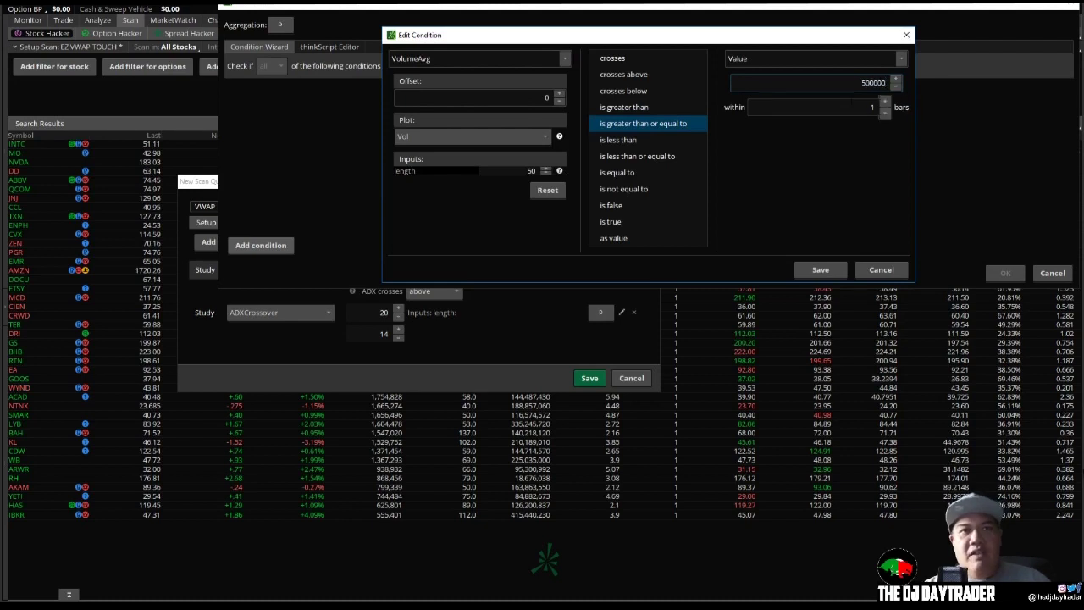
Step: Set the VolumeAvg length to 10, then save and accept the condition
{"action": "left_click", "coordinate": [546, 174]}
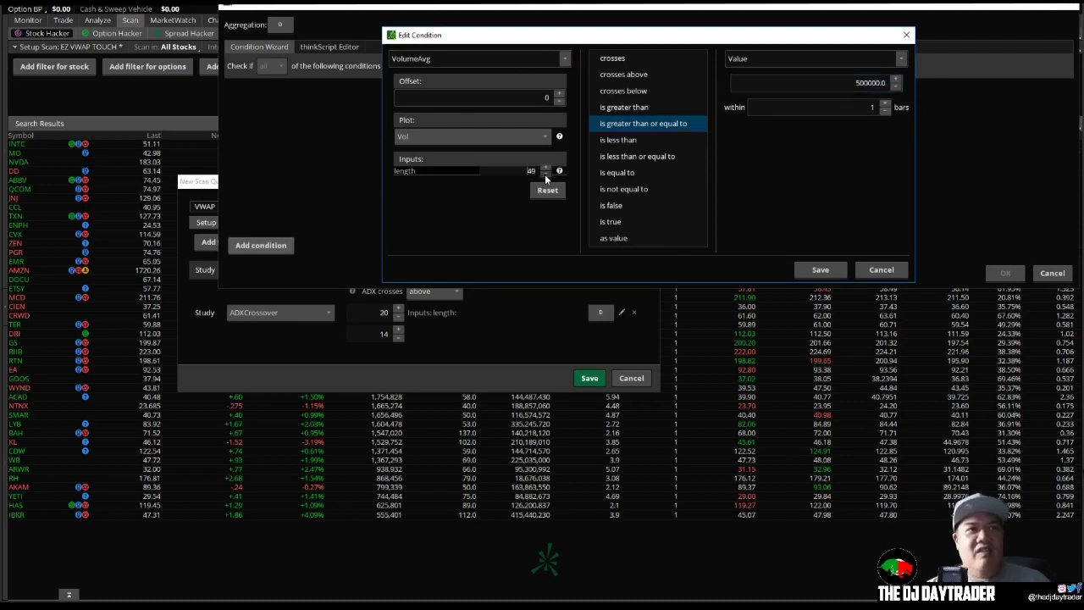
{"action": "left_click", "coordinate": [545, 173]}
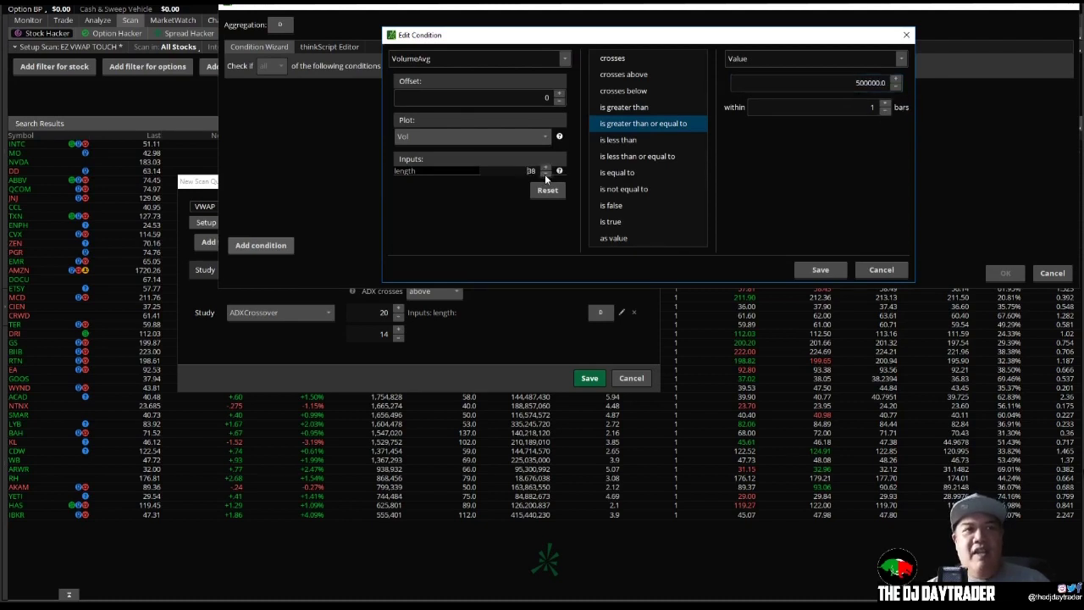
{"action": "type", "text": "10"}
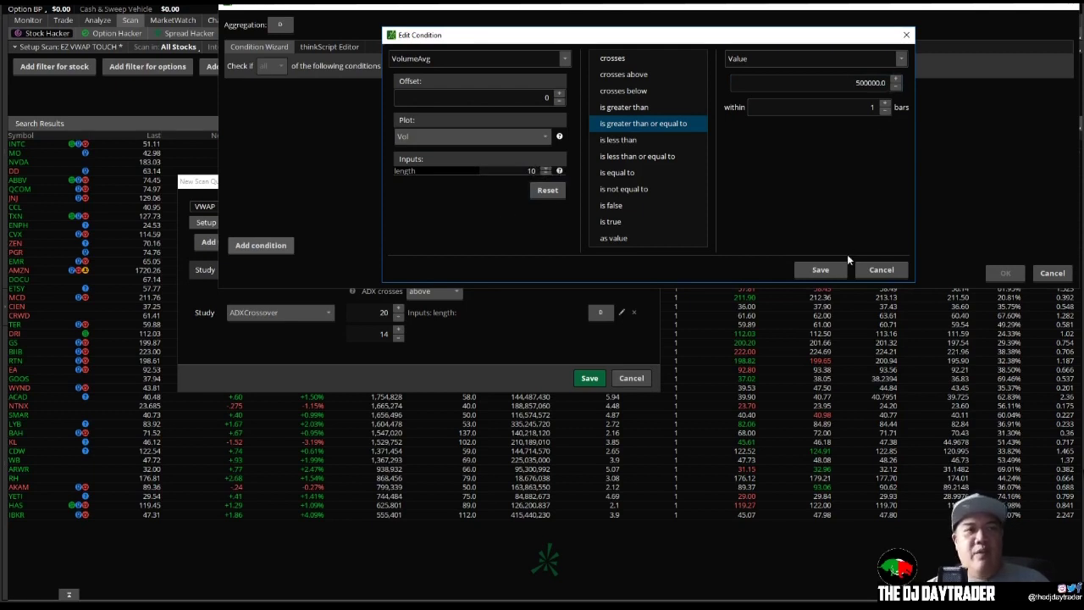
{"action": "left_click", "coordinate": [820, 270]}
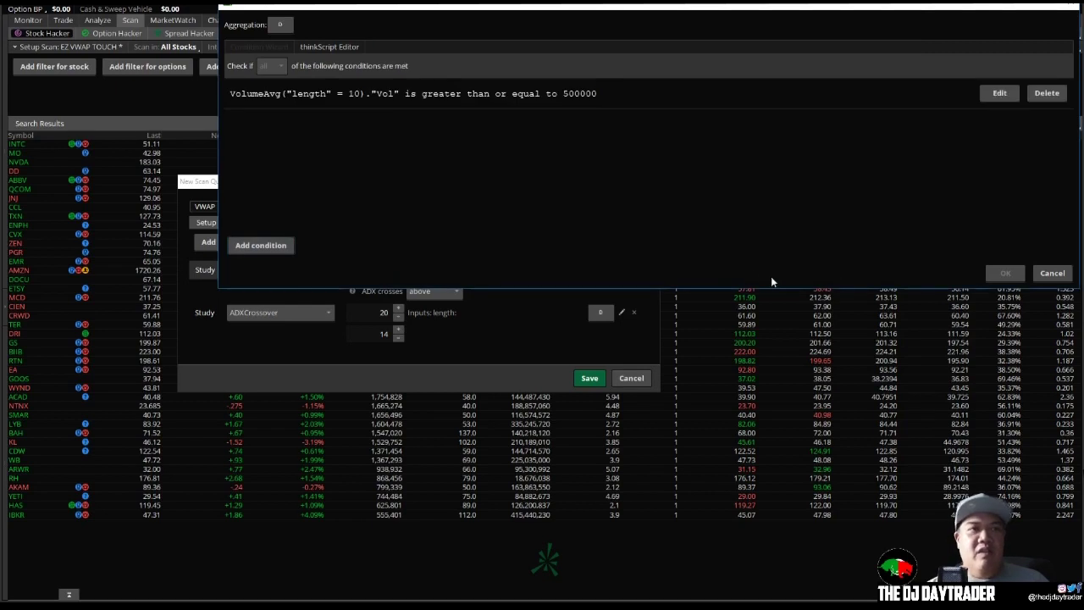
{"action": "left_click", "coordinate": [1003, 273]}
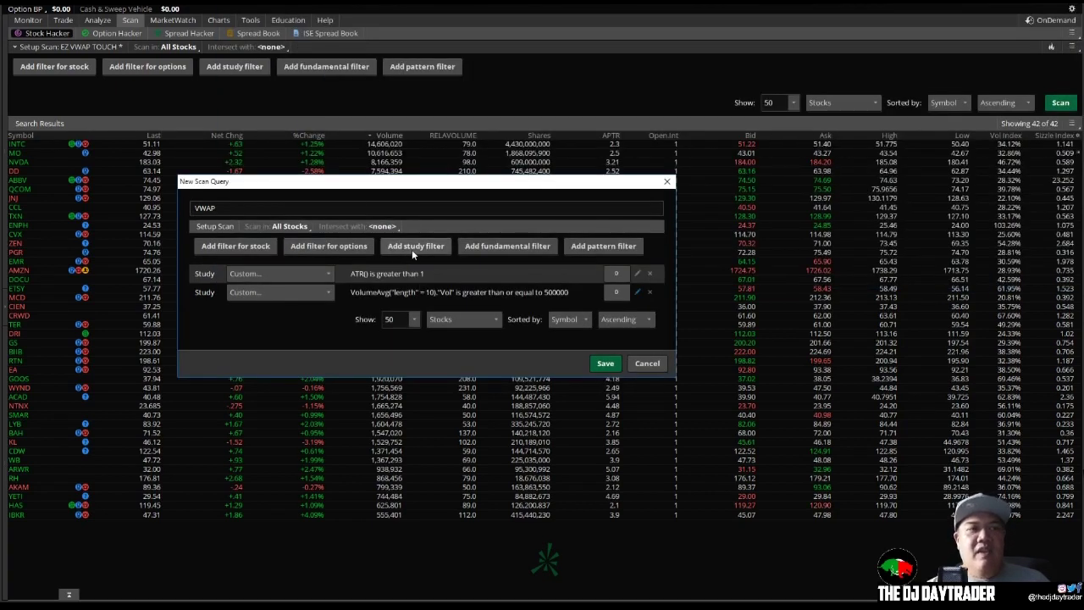
Step: Add a third study filter, delete ADXCrossover and start a condition on close
{"action": "left_click", "coordinate": [411, 249]}
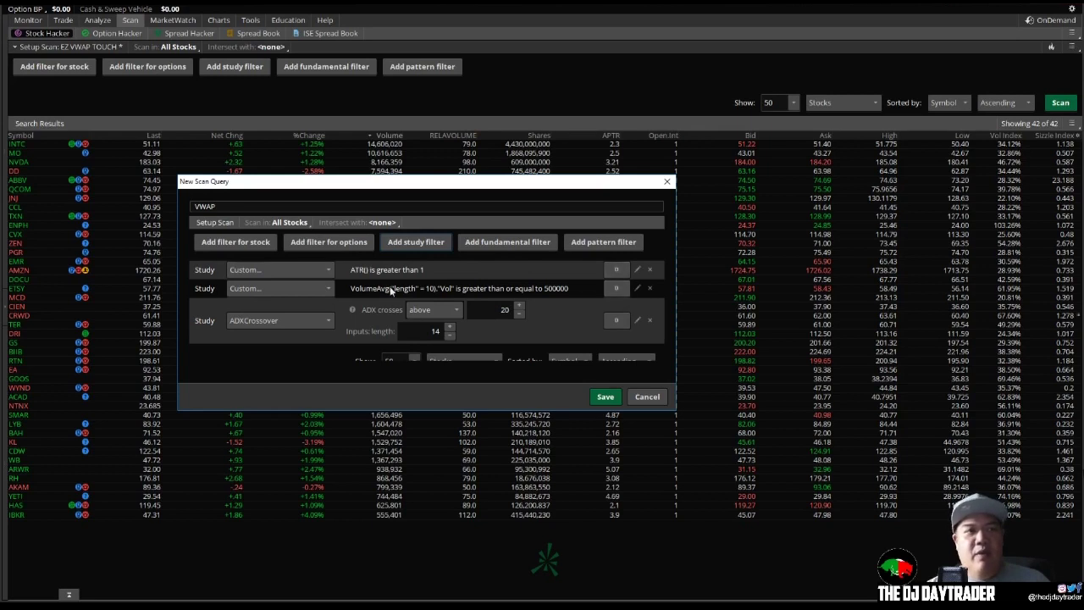
{"action": "left_click", "coordinate": [635, 321]}
{"action": "left_click", "coordinate": [1044, 93]}
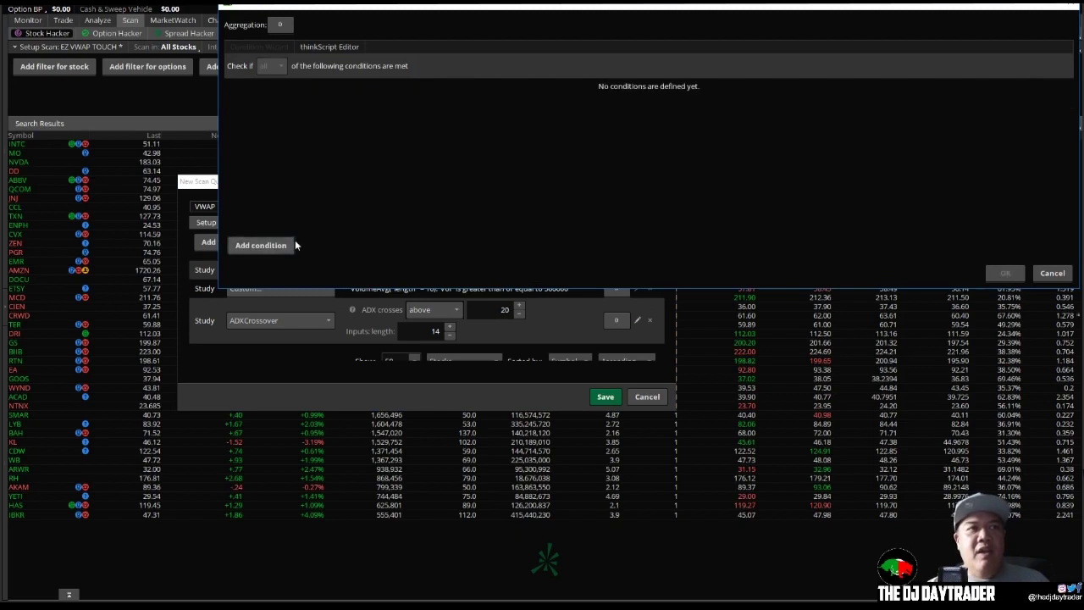
{"action": "left_click", "coordinate": [263, 244]}
{"action": "left_click", "coordinate": [564, 59]}
{"action": "left_click", "coordinate": [485, 129]}
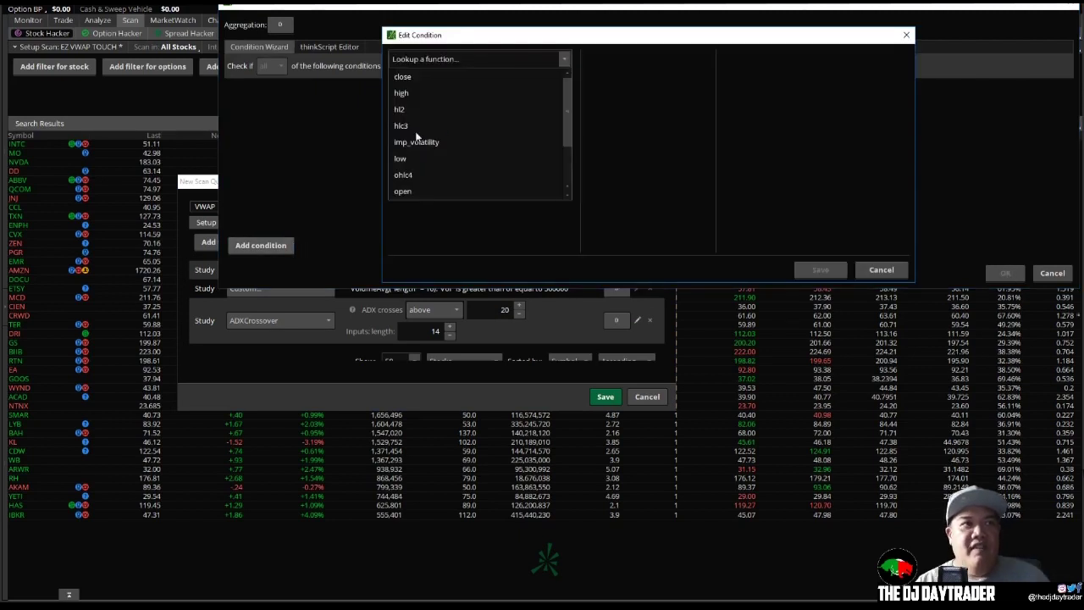
{"action": "left_click", "coordinate": [406, 78]}
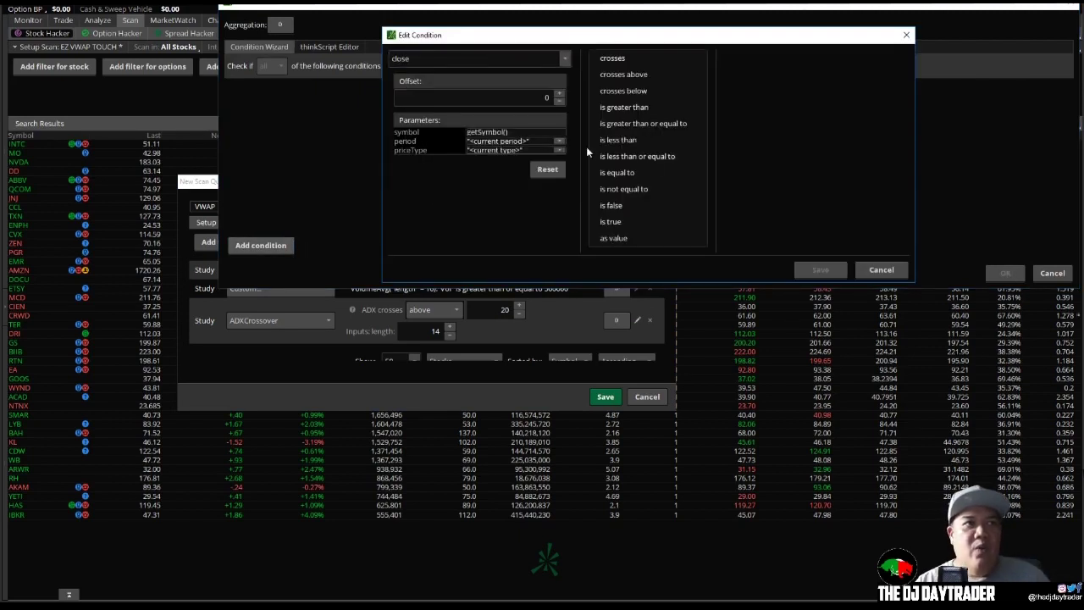
Step: Make the condition 'close crosses' the VWAP study, then save and accept it
{"action": "left_click", "coordinate": [614, 58]}
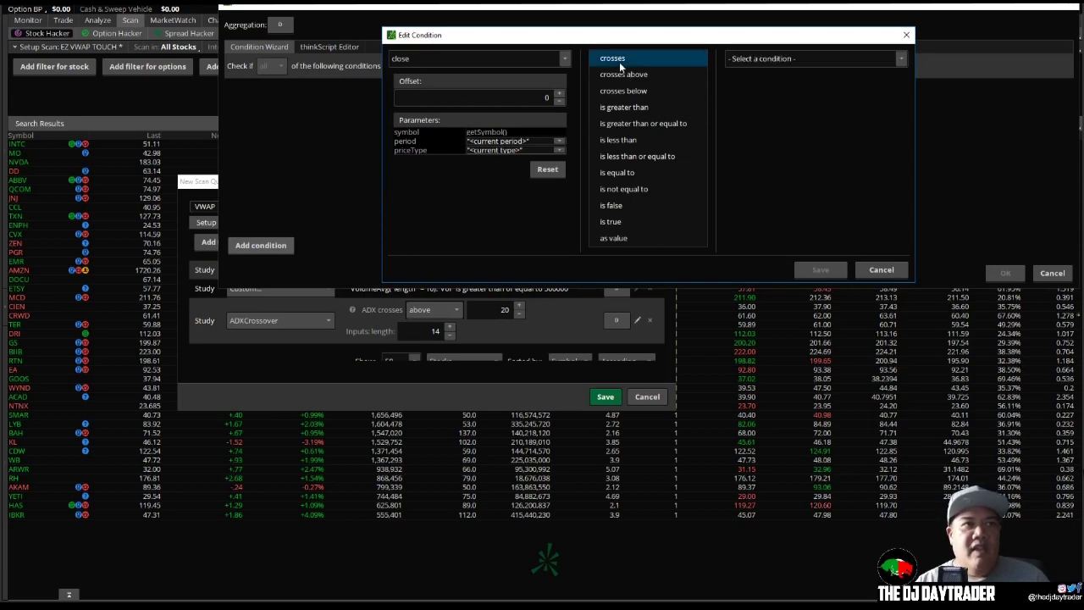
{"action": "left_click", "coordinate": [881, 59]}
{"action": "left_click", "coordinate": [796, 59]}
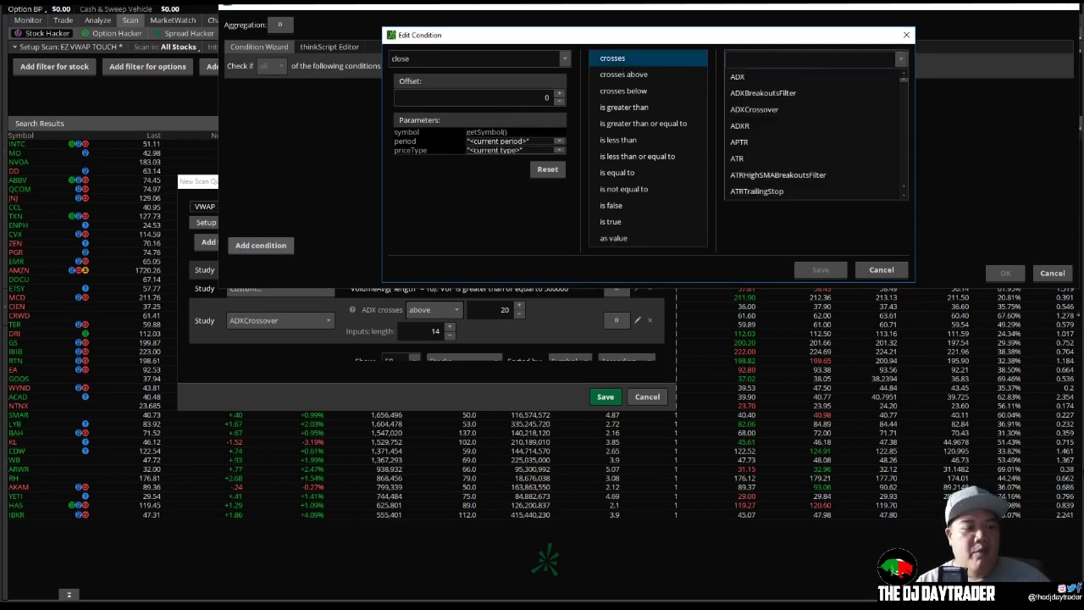
{"action": "type", "text": "vwap"}
{"action": "key", "text": "Return"}
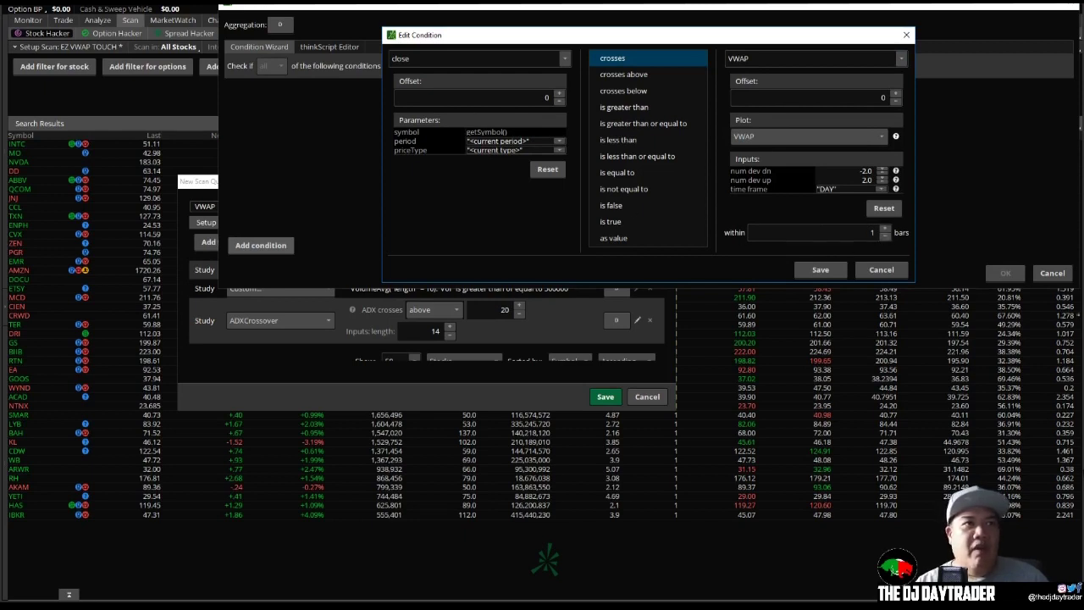
{"action": "left_click", "coordinate": [823, 268]}
{"action": "left_click", "coordinate": [1004, 274]}
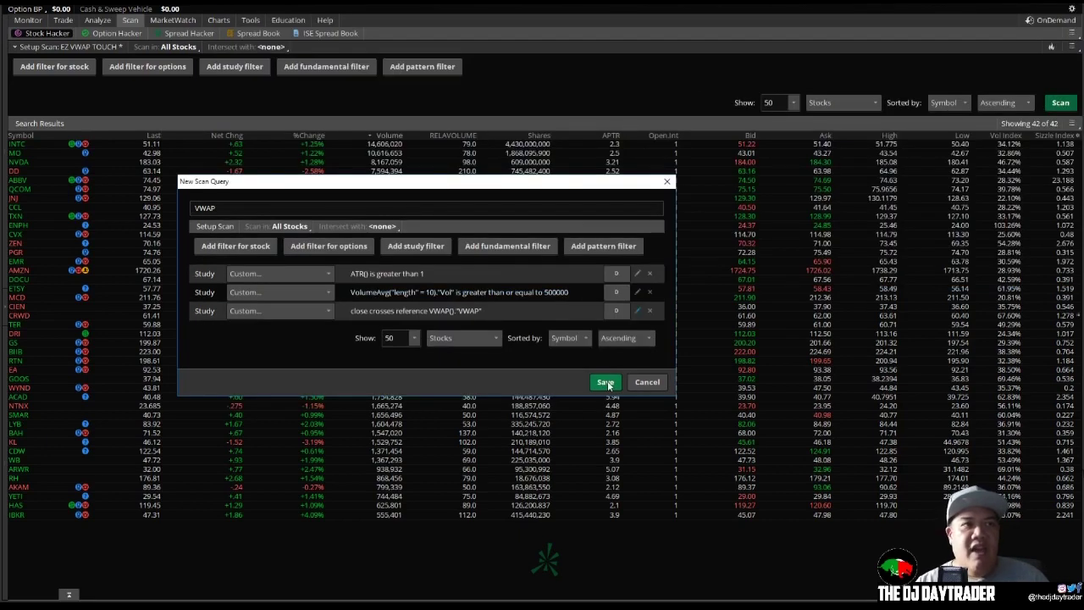
Step: Set the close-crosses-VWAP filter to 1-minute aggregation and save the scan as VWAP
{"action": "left_click", "coordinate": [616, 313]}
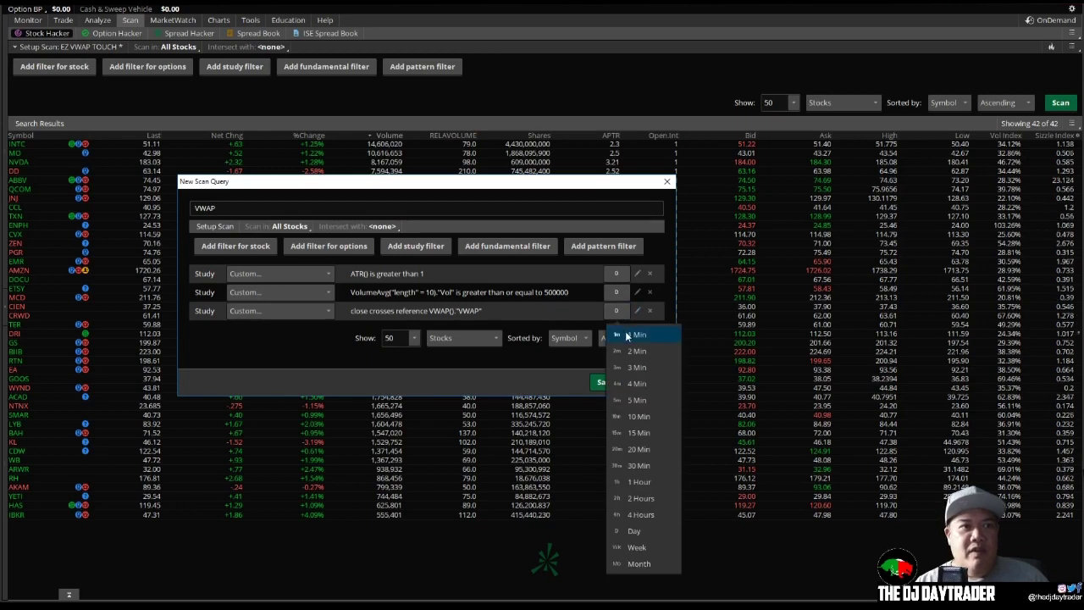
{"action": "left_click", "coordinate": [626, 334]}
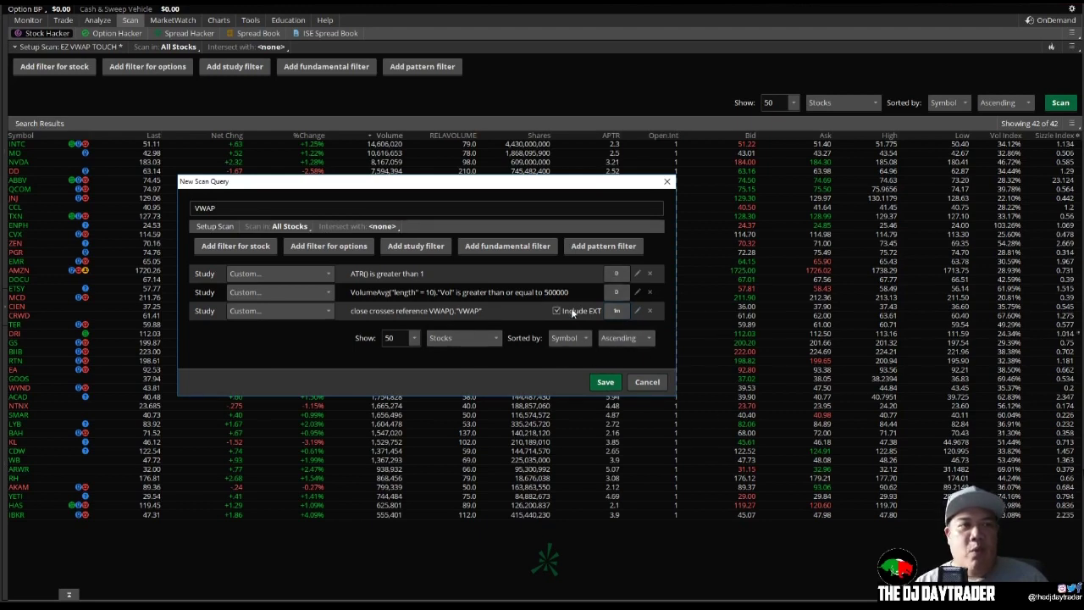
{"action": "left_click", "coordinate": [607, 384]}
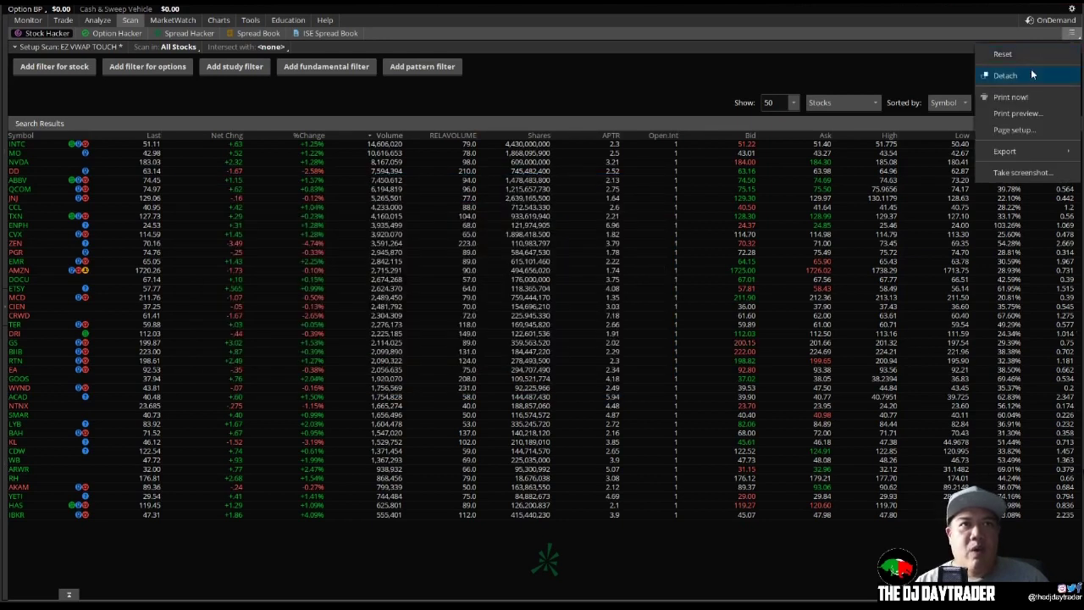
Step: Load the saved VWAP scan from the Personal (E - V) scan queries
{"action": "left_click", "coordinate": [1025, 26]}
{"action": "left_click", "coordinate": [1071, 46]}
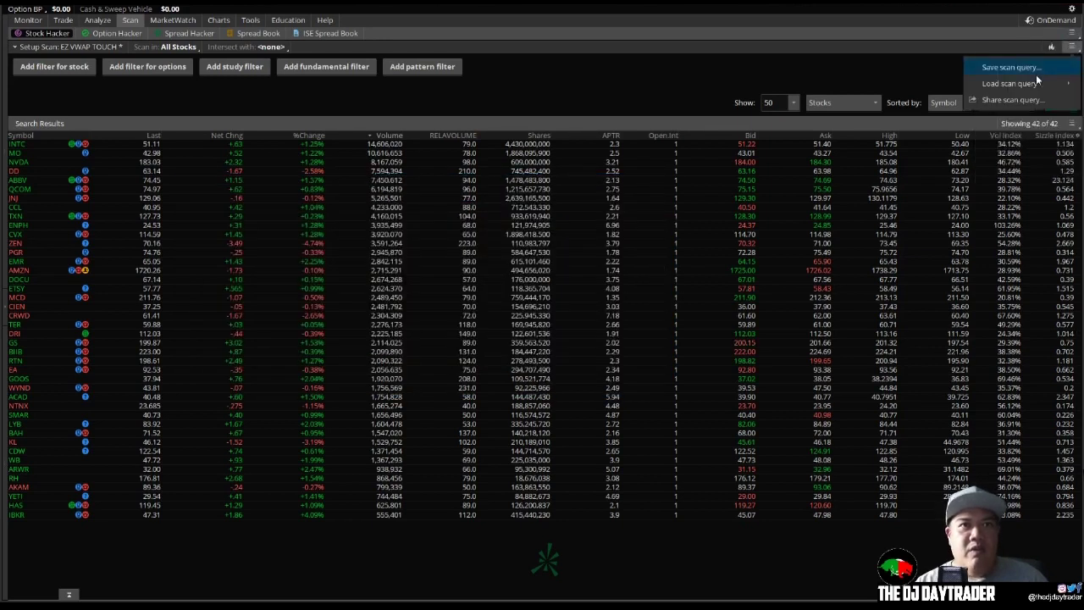
{"action": "mouse_move", "coordinate": [1034, 83]}
{"action": "mouse_move", "coordinate": [847, 165]}
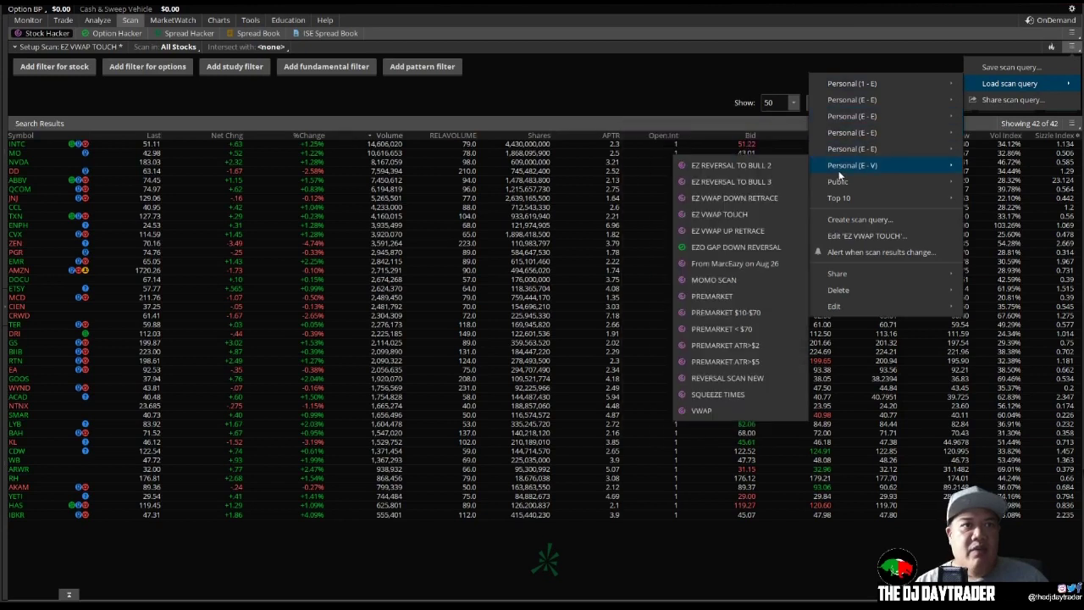
{"action": "left_click", "coordinate": [730, 408]}
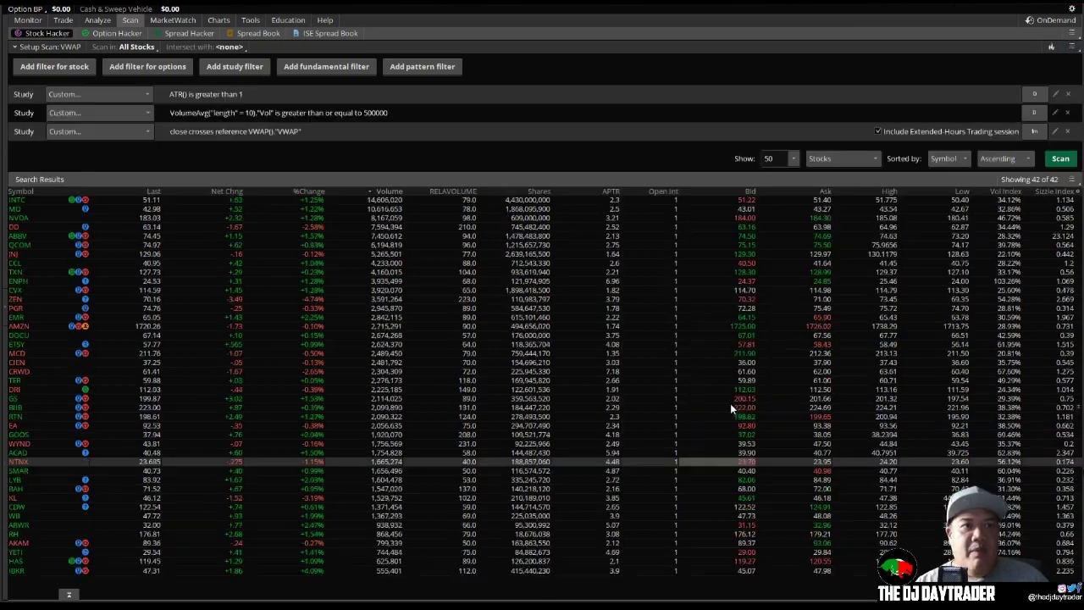
Step: Run the VWAP scan and replace ENPH with INTC's 1-minute chart
{"action": "left_click", "coordinate": [1058, 163]}
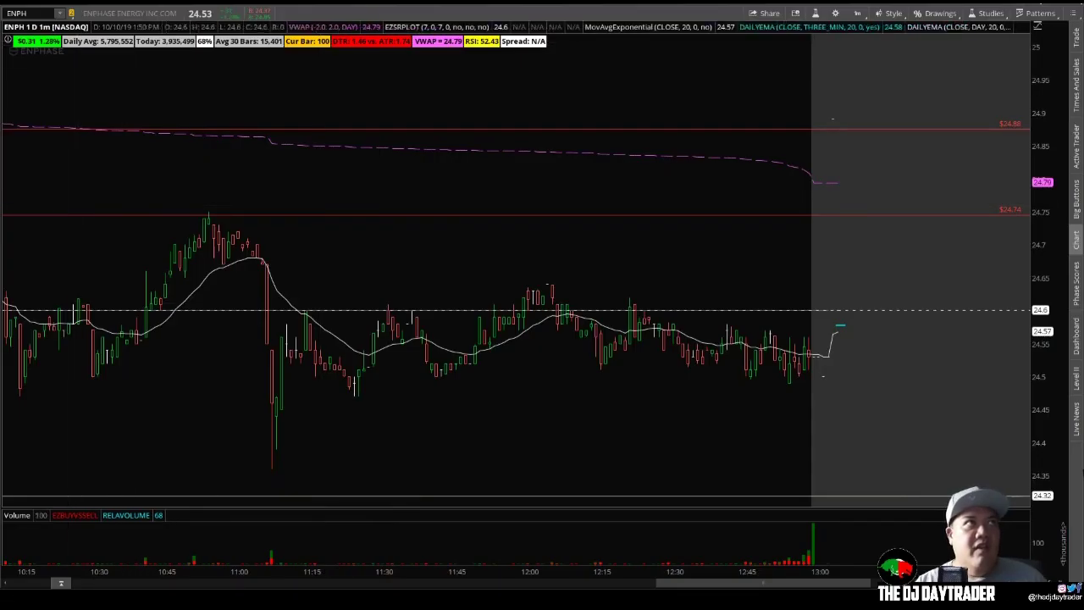
{"action": "left_click", "coordinate": [38, 12]}
{"action": "type", "text": "INT"}
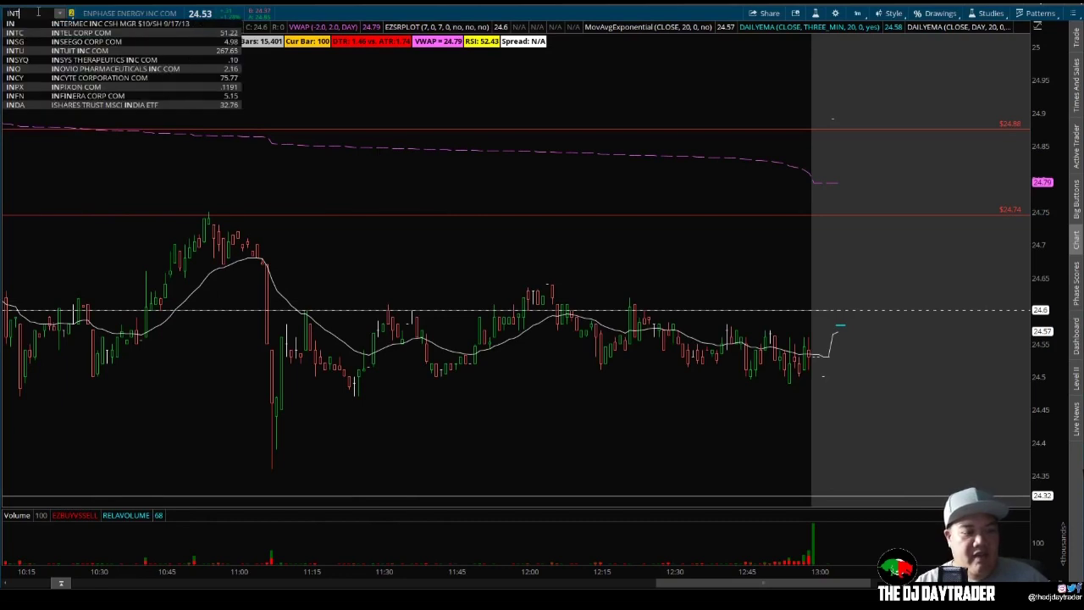
{"action": "type", "text": "C"}
{"action": "key", "text": "Return"}
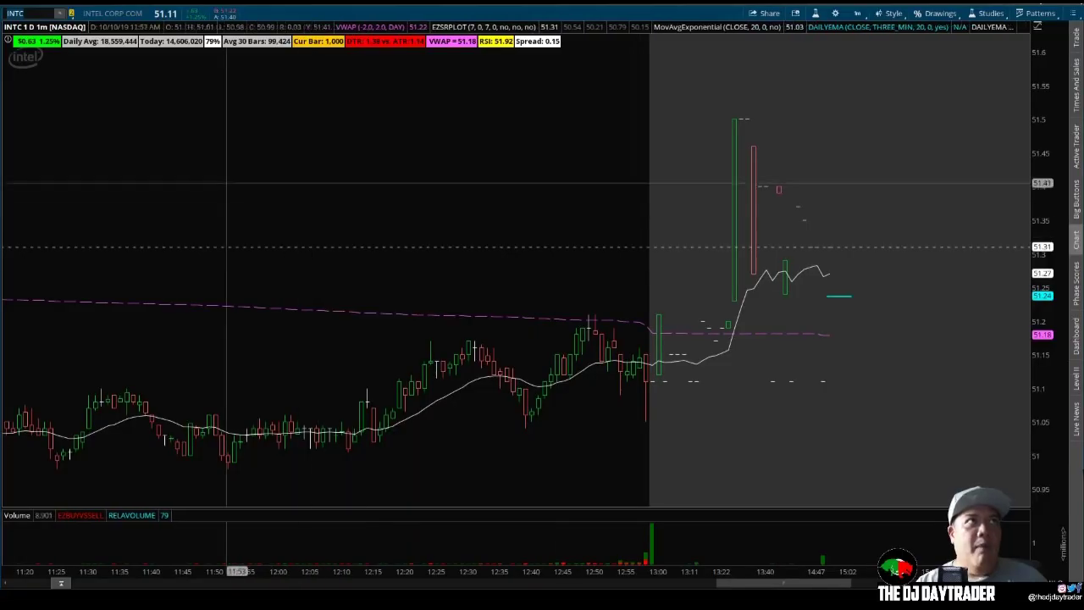
Step: Chart Altria (MO) on 1-minute candles
{"action": "left_click", "coordinate": [38, 13]}
{"action": "type", "text": "MO"}
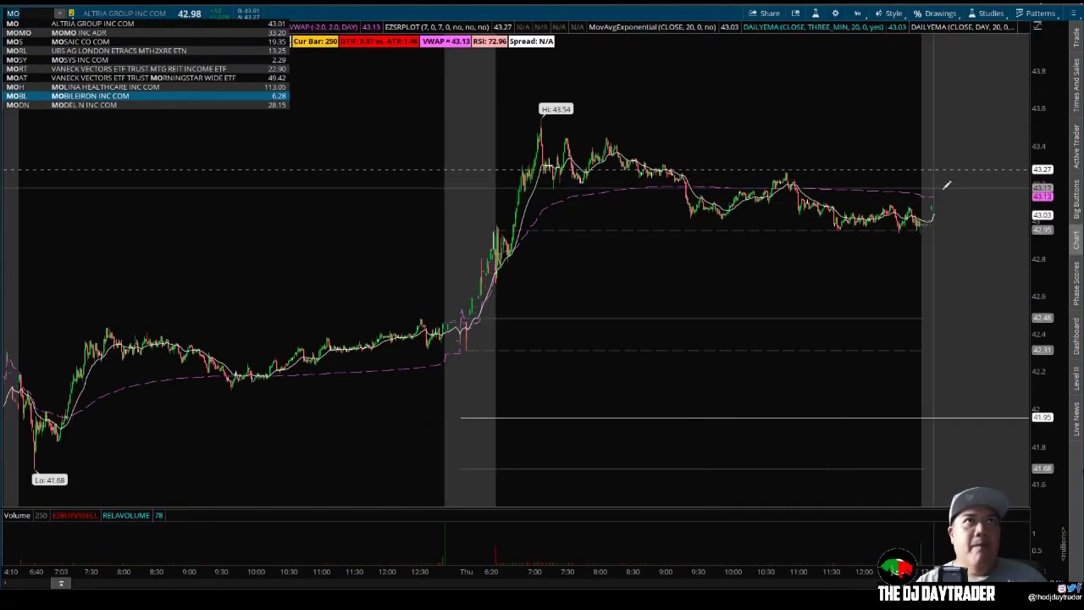
{"action": "key", "text": "Return"}
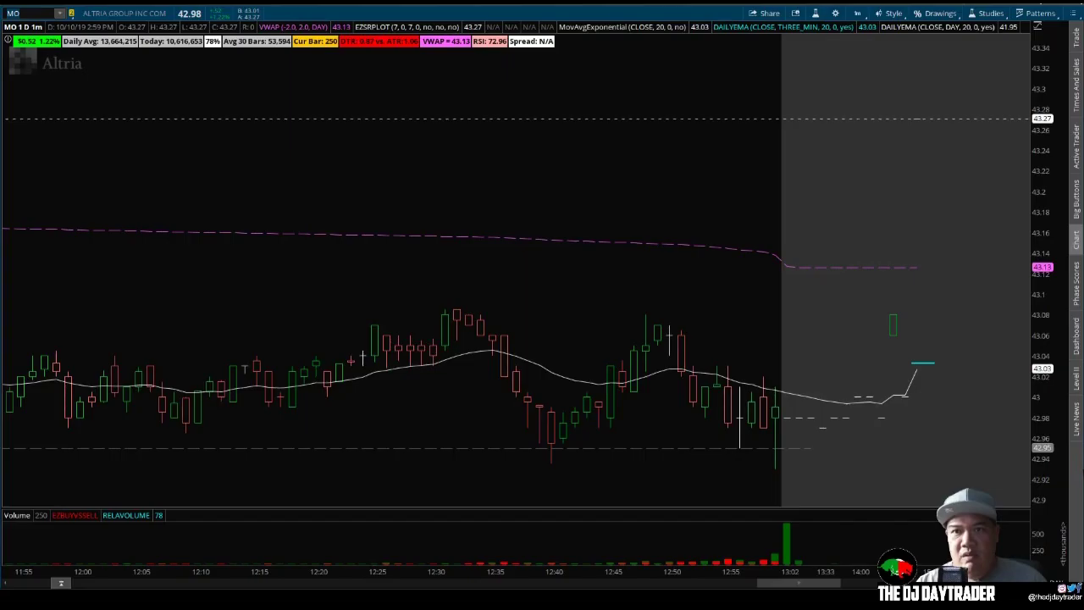
Step: Change the chart symbol from MO to NVDA
{"action": "left_click", "coordinate": [41, 14]}
{"action": "type", "text": "NVDA"}
{"action": "key", "text": "Return"}
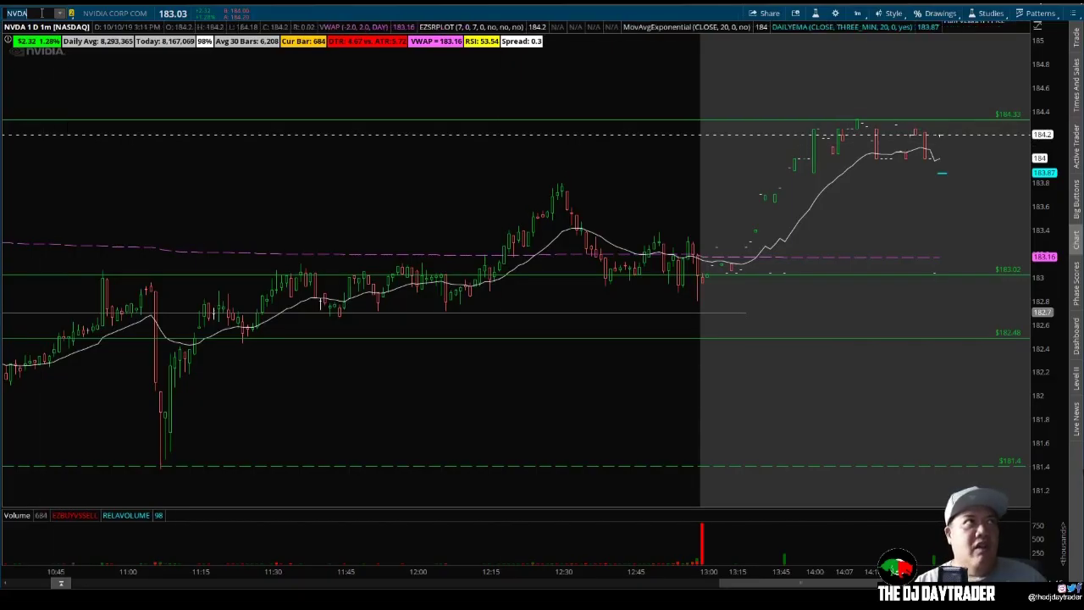
Step: Switch the chart symbol to AMZN to show its 1-minute chart
{"action": "left_click", "coordinate": [41, 13]}
{"action": "type", "text": "AM"}
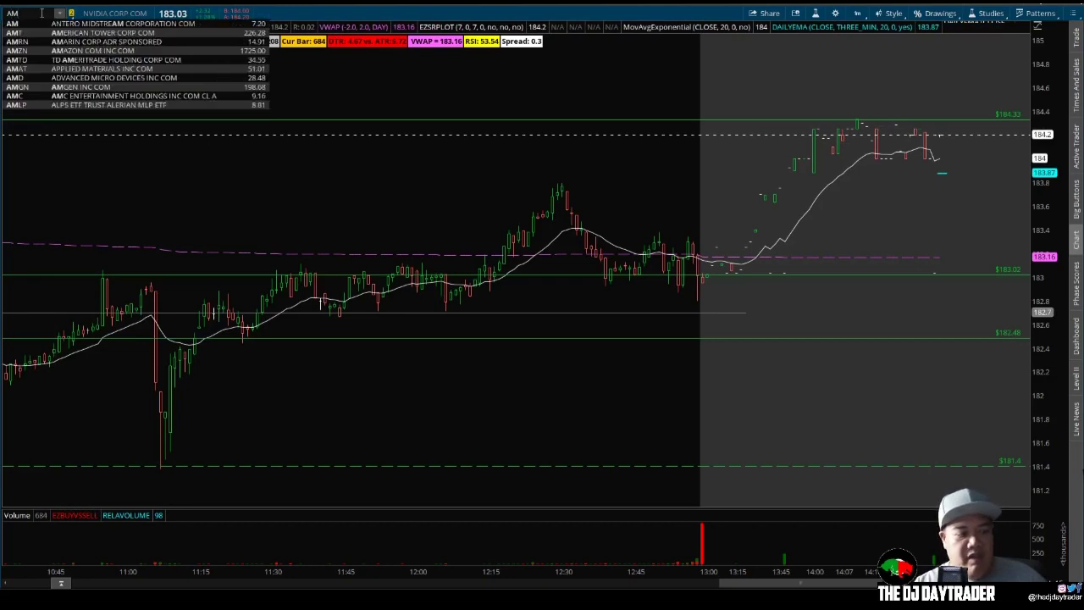
{"action": "type", "text": "ZN"}
{"action": "key", "text": "Return"}
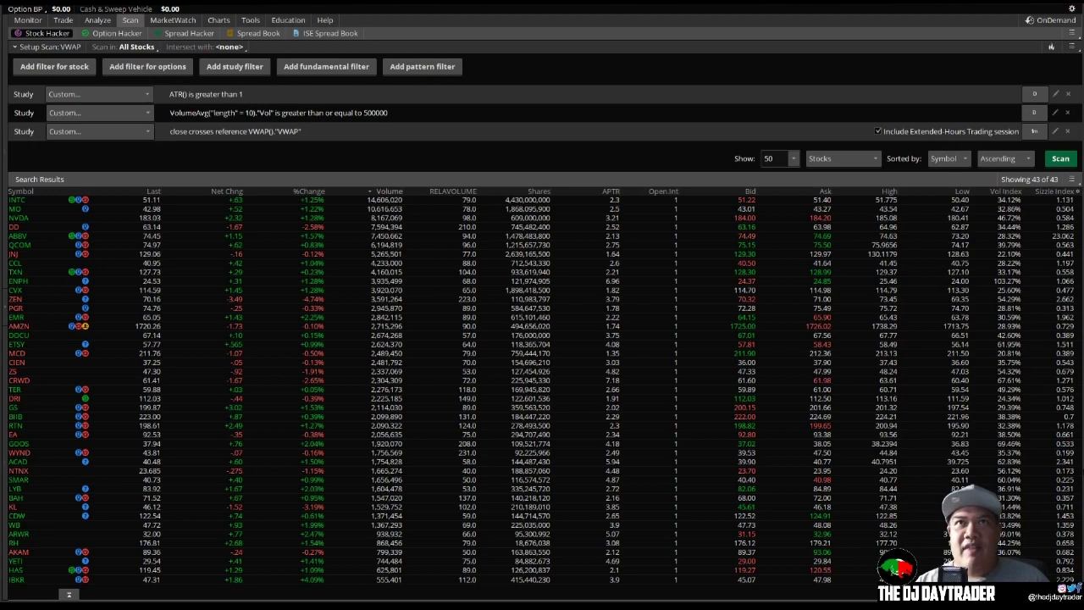
Step: Float a watchlist window over the scan results and show the saved VWAP scan in it
{"action": "left_click_drag", "start_coordinate": [1083, 206], "coordinate": [566, 209]}
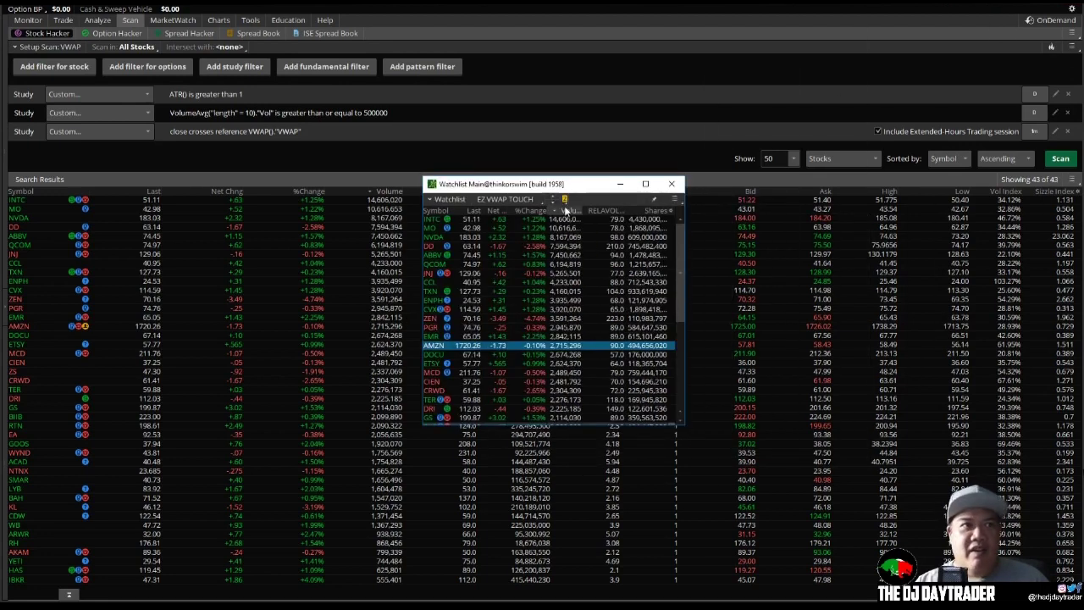
{"action": "left_click", "coordinate": [505, 203]}
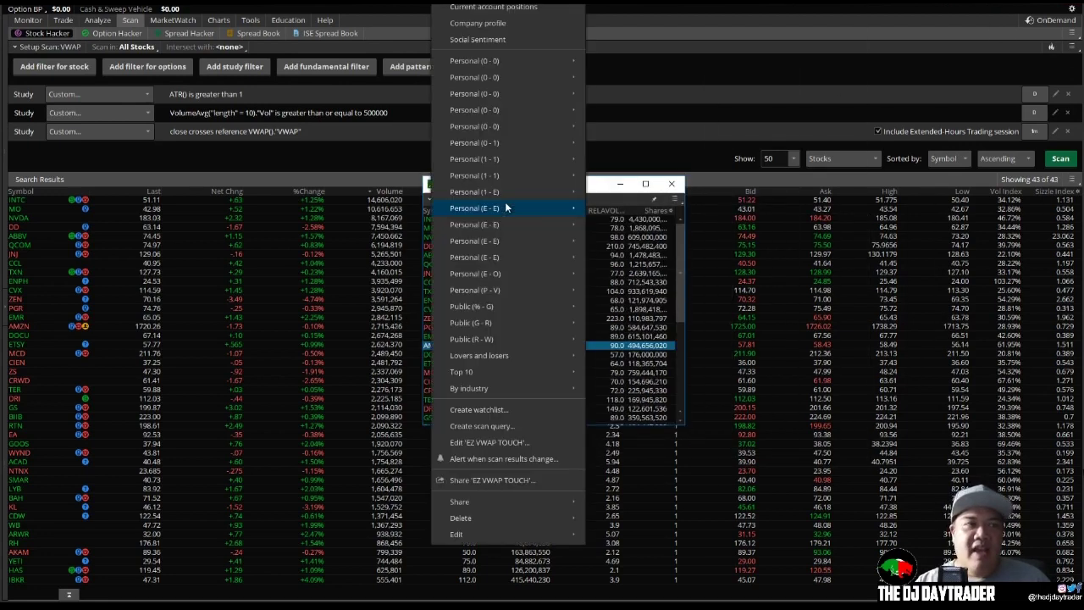
{"action": "mouse_move", "coordinate": [541, 289]}
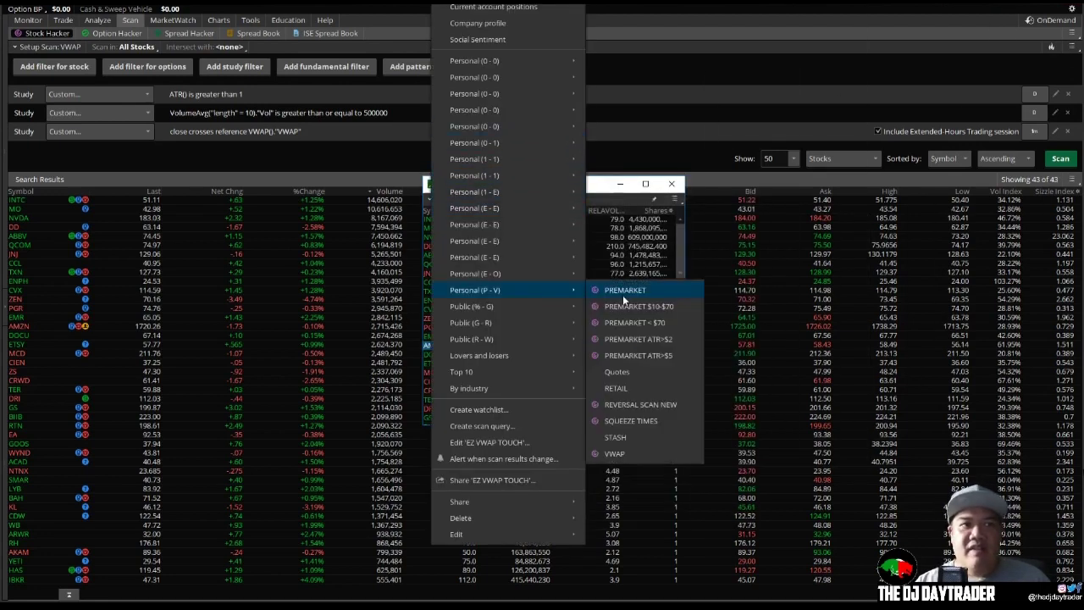
{"action": "left_click", "coordinate": [630, 456]}
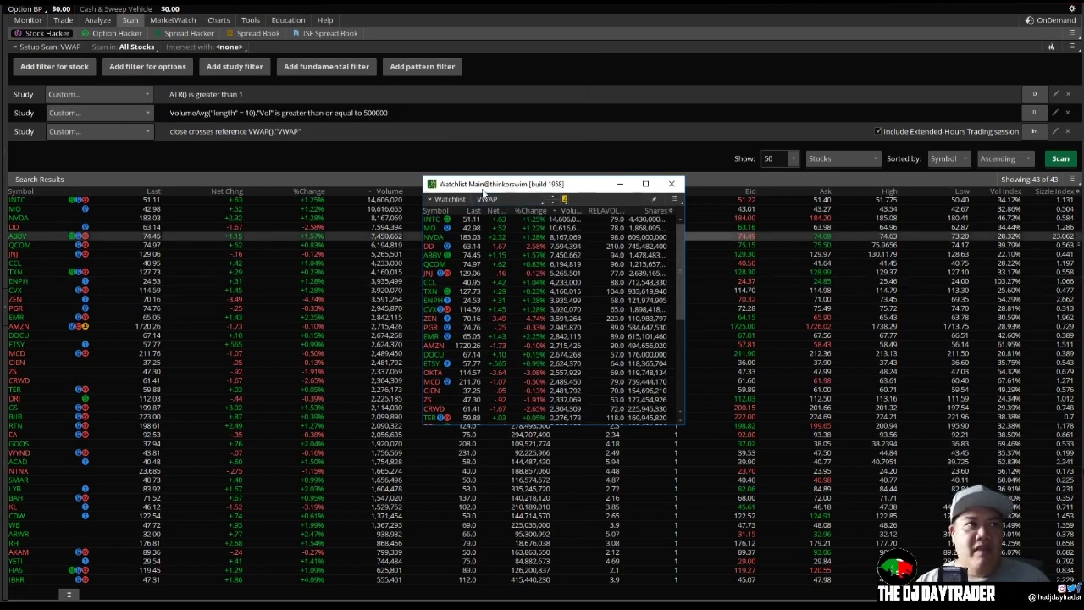
Step: Select NVDA and QCOM in the scan results, then QCOM in the watchlist
{"action": "left_click", "coordinate": [244, 218]}
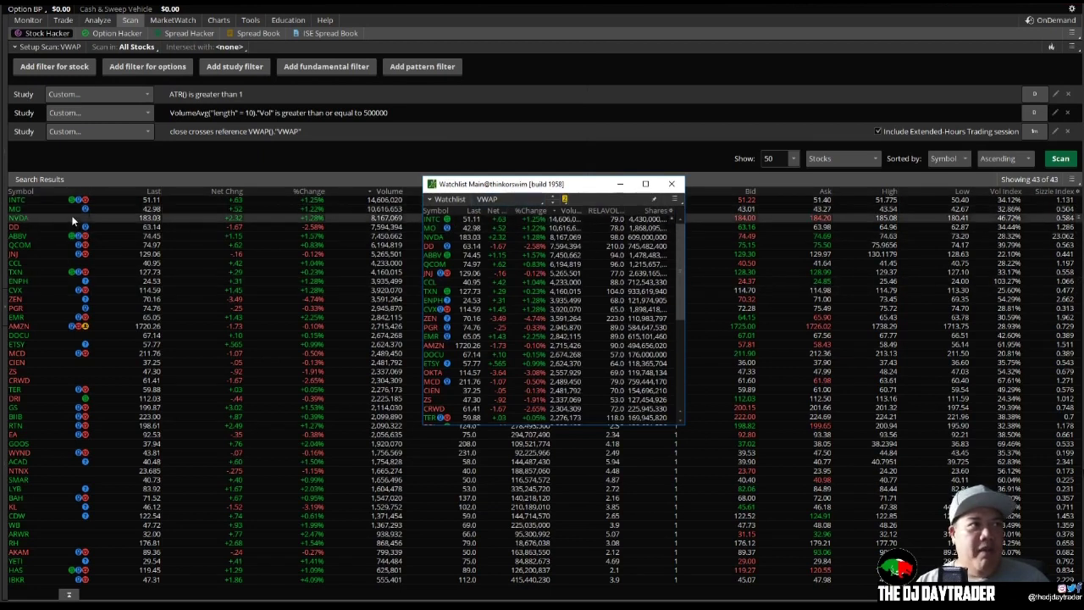
{"action": "left_click", "coordinate": [307, 247]}
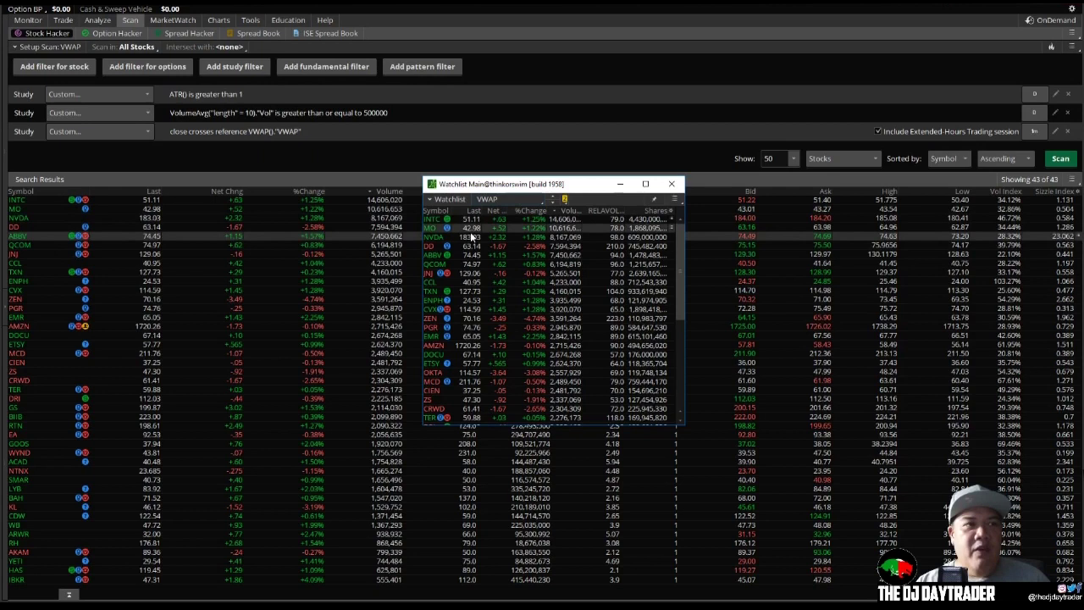
{"action": "left_click", "coordinate": [512, 263]}
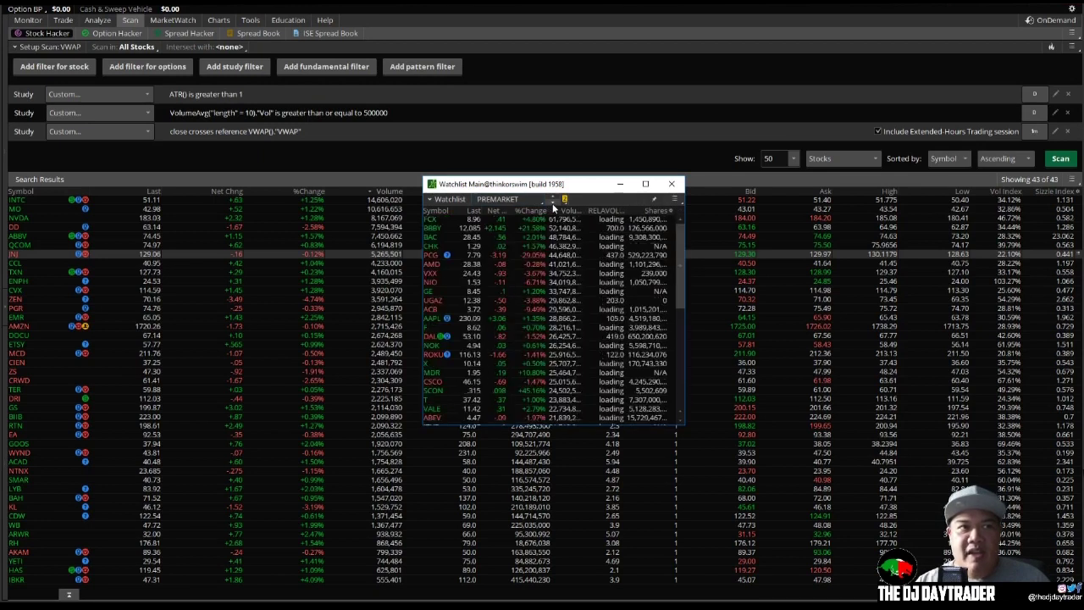
Step: Switch the watchlist to SQUEEZE TIMES and back to VWAP, then close the floating window
{"action": "left_click", "coordinate": [553, 199]}
{"action": "left_click", "coordinate": [552, 201]}
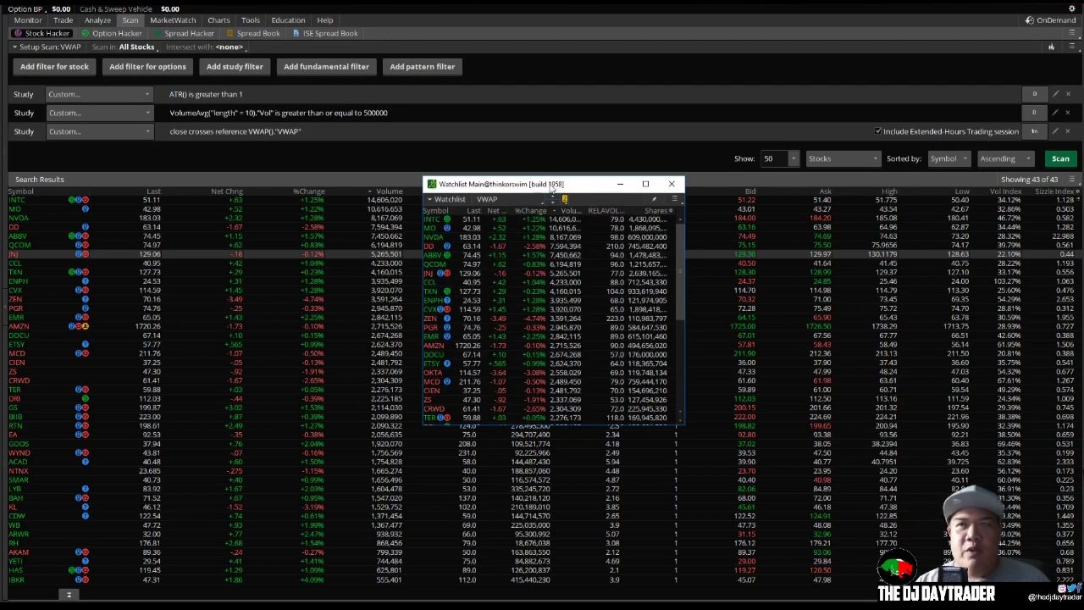
{"action": "left_click", "coordinate": [672, 183]}
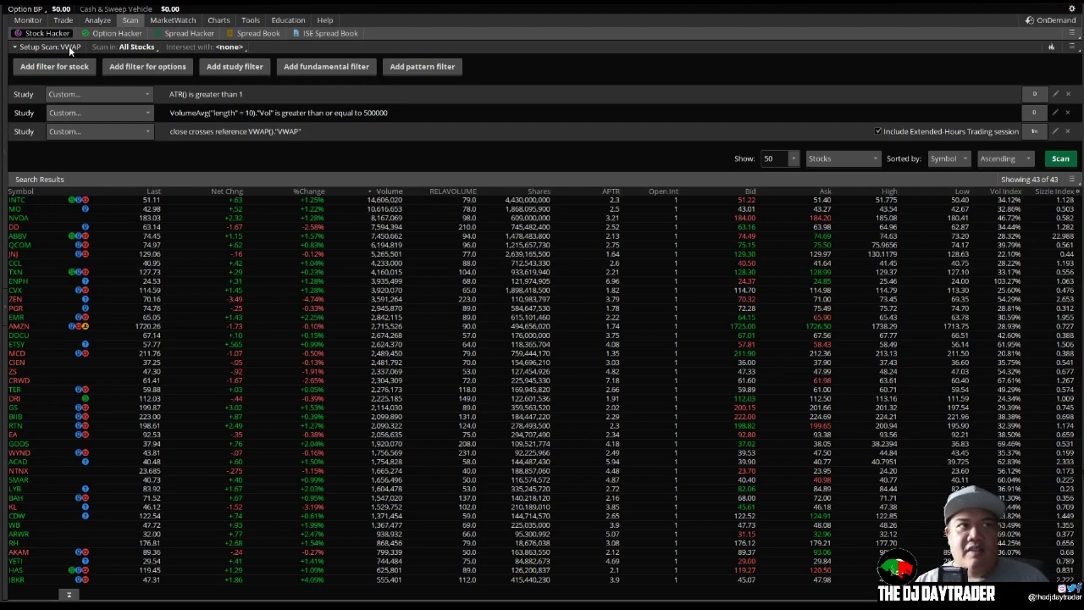
Step: Change the VWAP scan's Scan in list to Top10 % Gain NYSE, then to the personal 02-25-19 list
{"action": "left_click", "coordinate": [135, 46]}
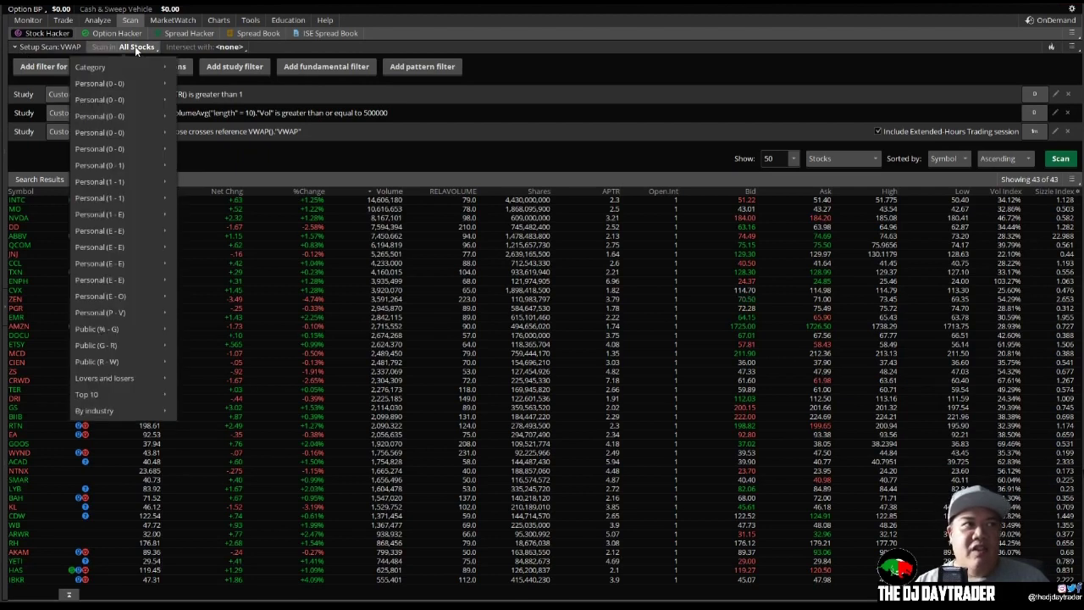
{"action": "mouse_move", "coordinate": [129, 85]}
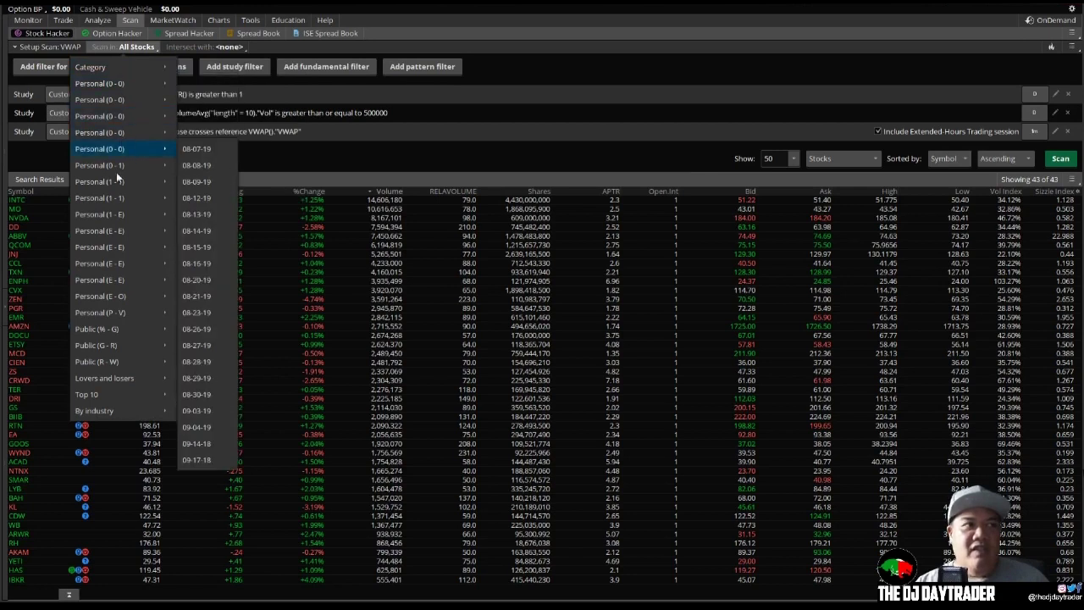
{"action": "mouse_move", "coordinate": [115, 377]}
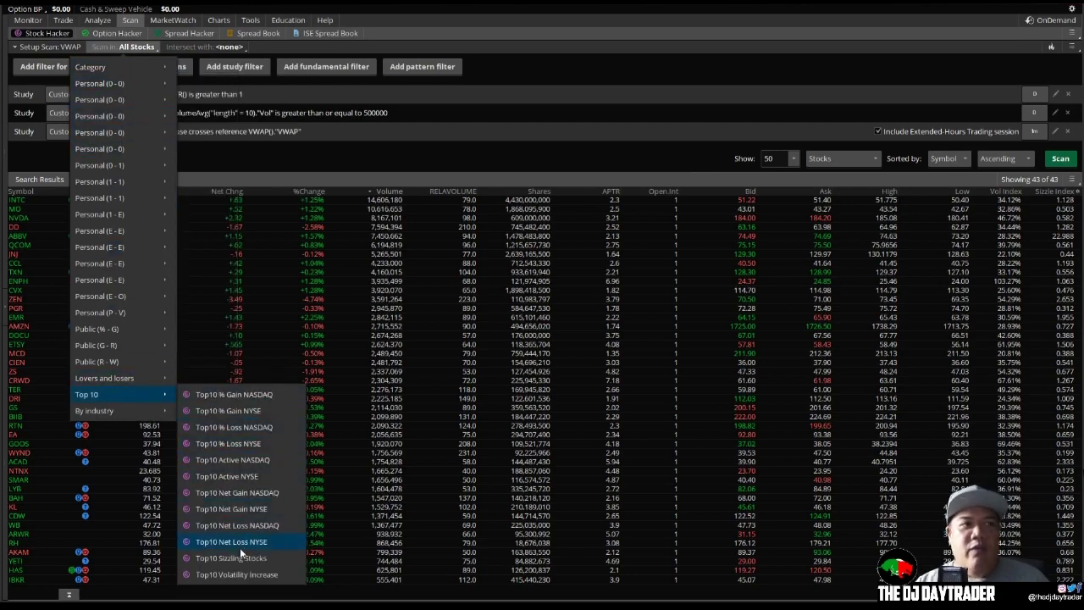
{"action": "left_click", "coordinate": [234, 411]}
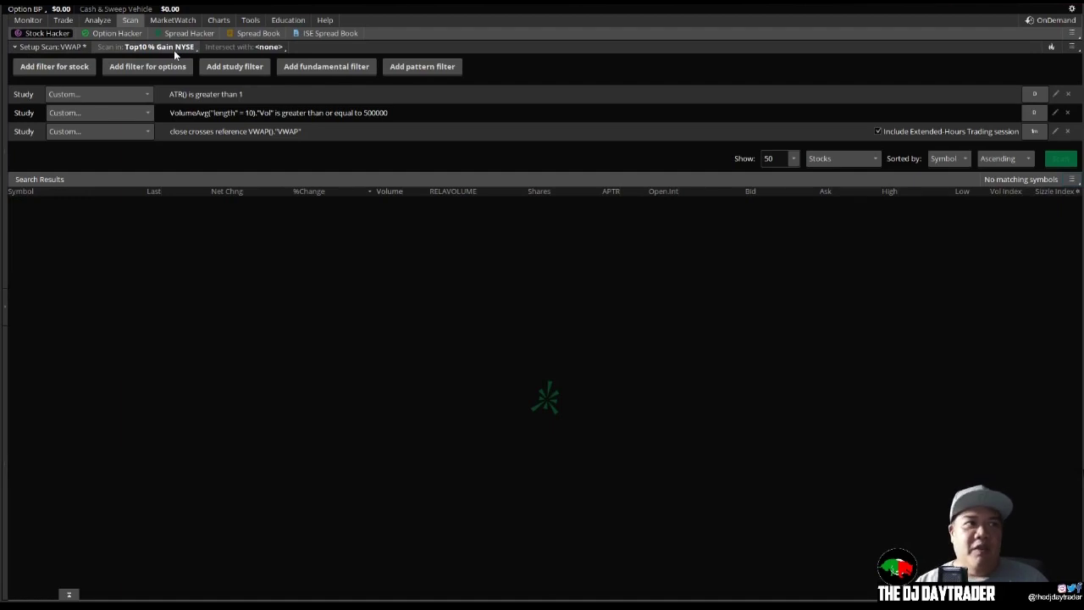
{"action": "left_click", "coordinate": [119, 48]}
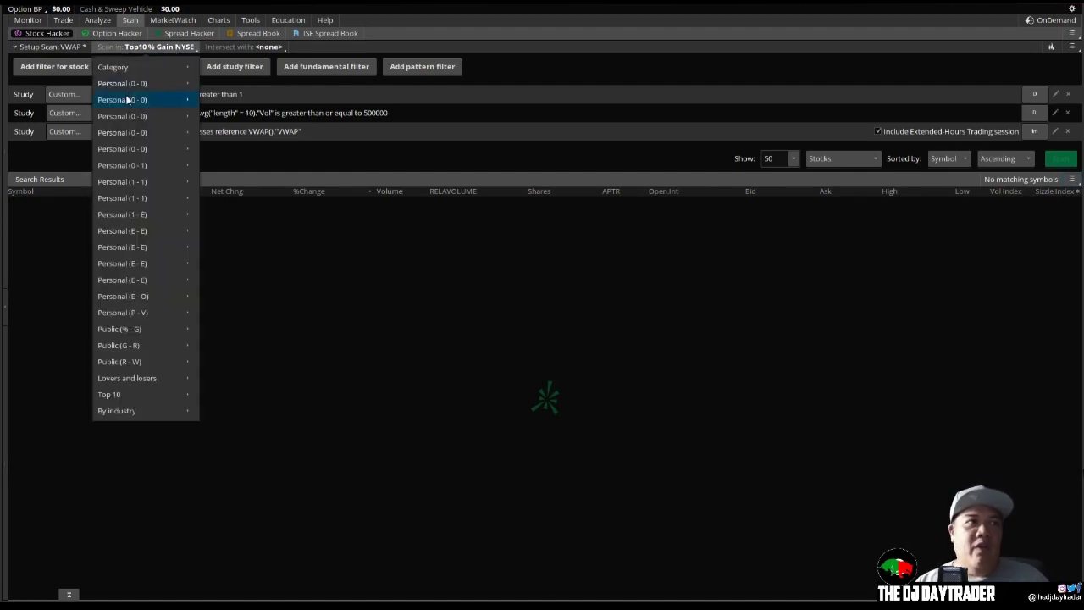
{"action": "left_click", "coordinate": [213, 100]}
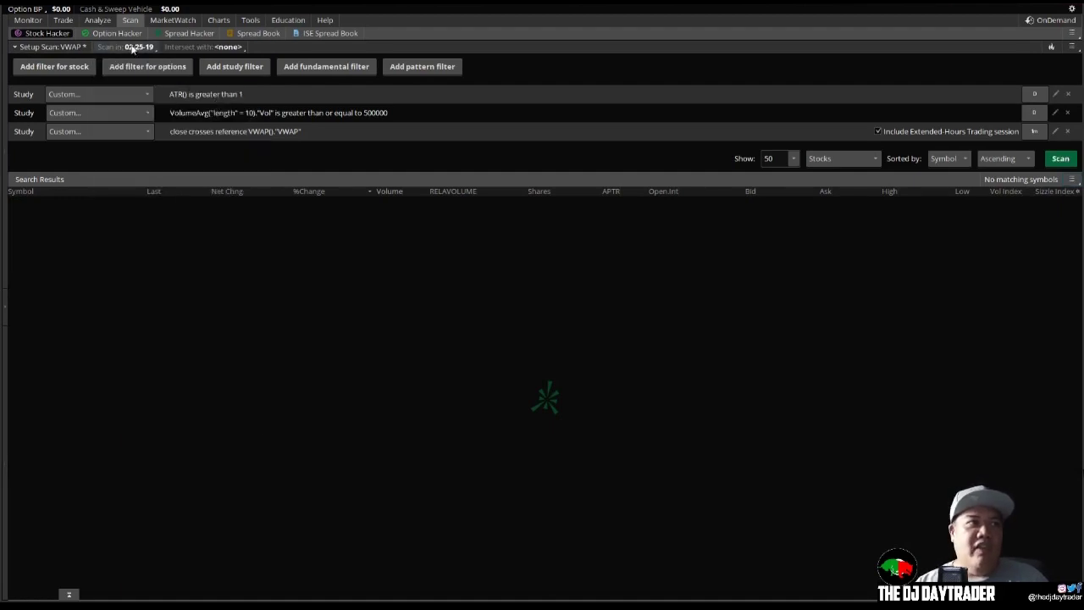